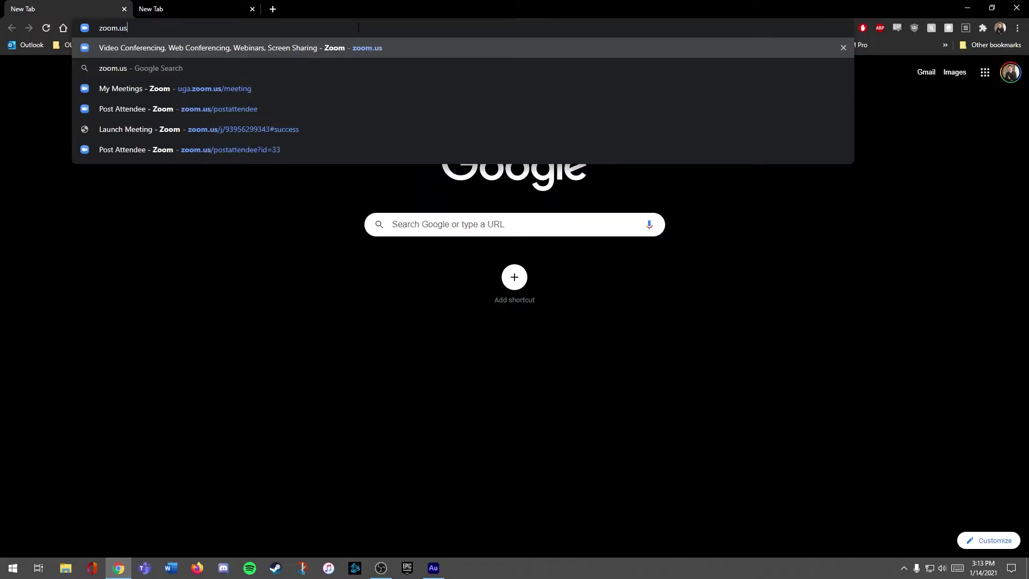
Download the Zoom Client for Meetings from the zoom.us Download Center and run the installer.
{"action": "key", "text": "Return"}
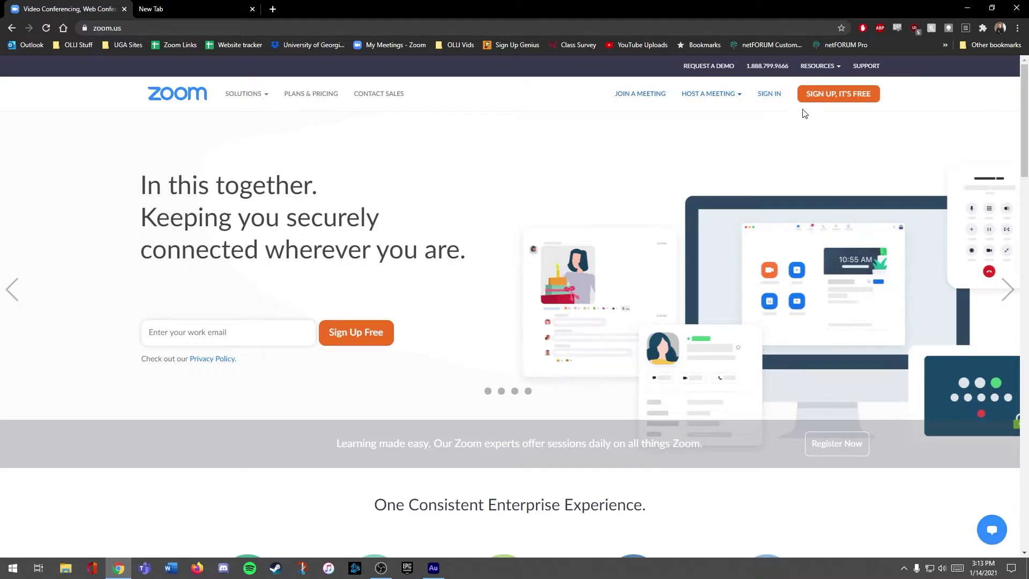
{"action": "mouse_move", "coordinate": [828, 68]}
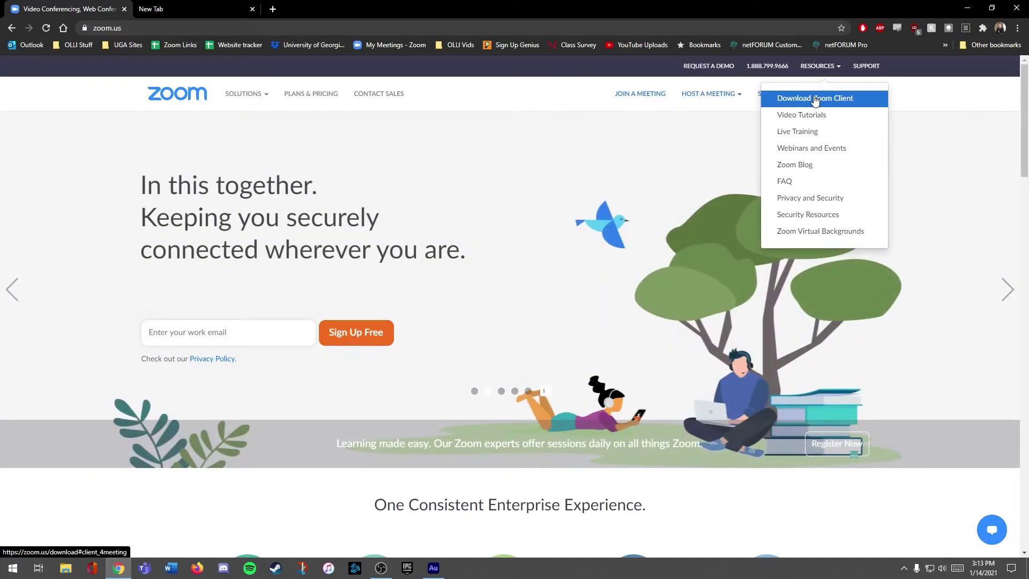
{"action": "left_click", "coordinate": [815, 99]}
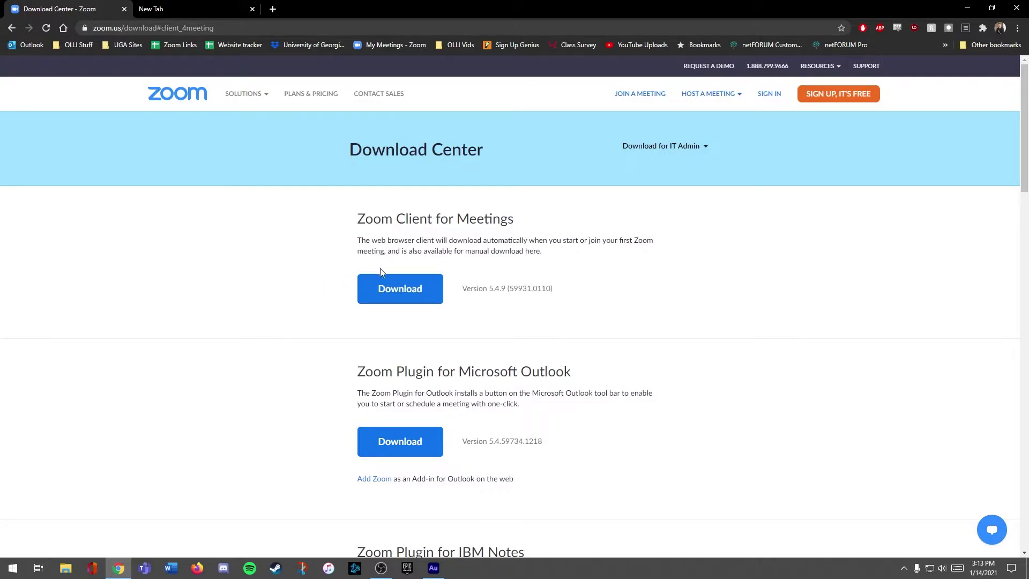
{"action": "left_click", "coordinate": [404, 301]}
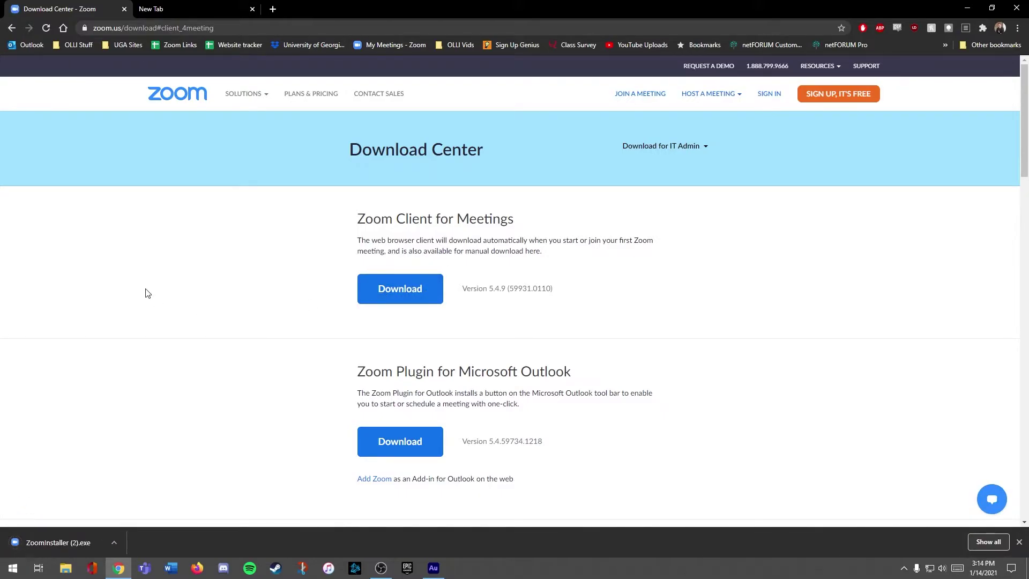
{"action": "left_click", "coordinate": [61, 539]}
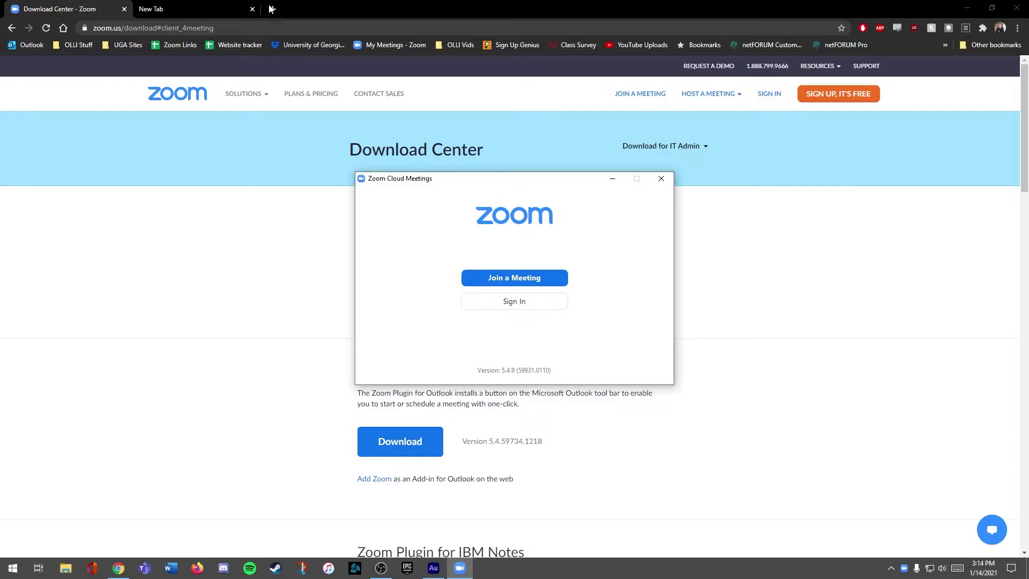
Switch to Gmail, open the "Zoom - Cats, Cats, Cats!" email and follow its class meeting link.
{"action": "left_click", "coordinate": [193, 8]}
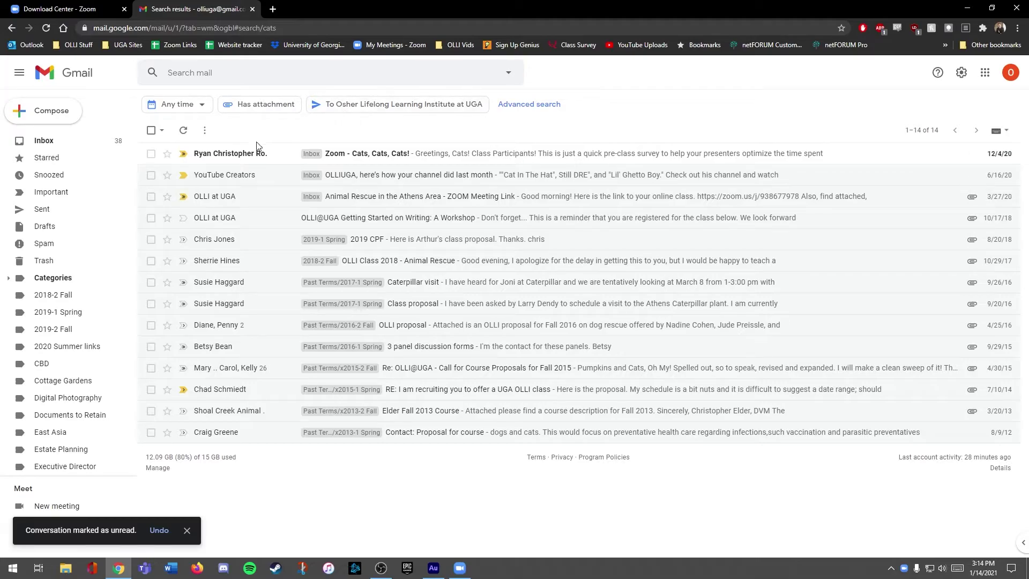
{"action": "left_click", "coordinate": [260, 155]}
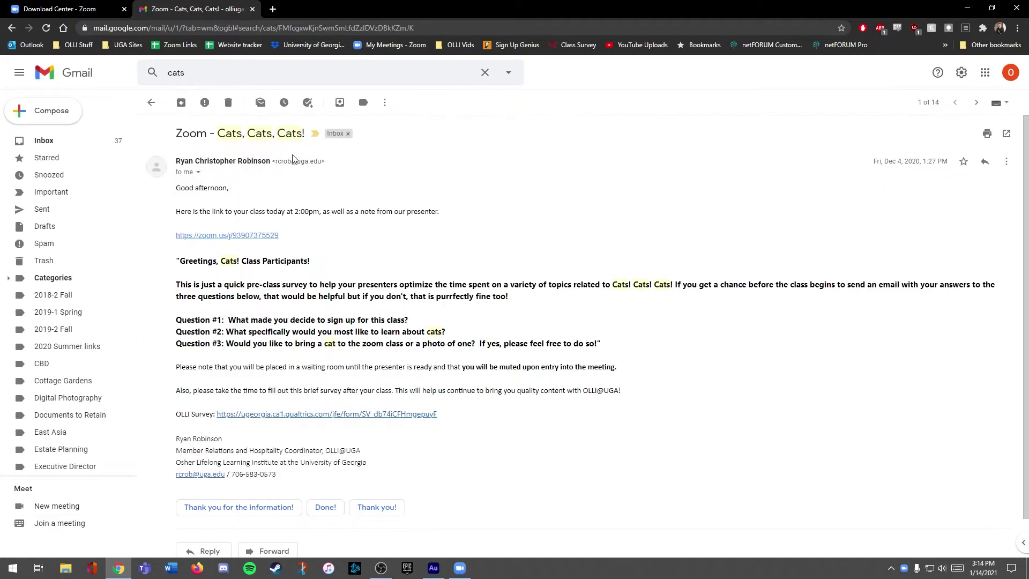
{"action": "left_click", "coordinate": [263, 236]}
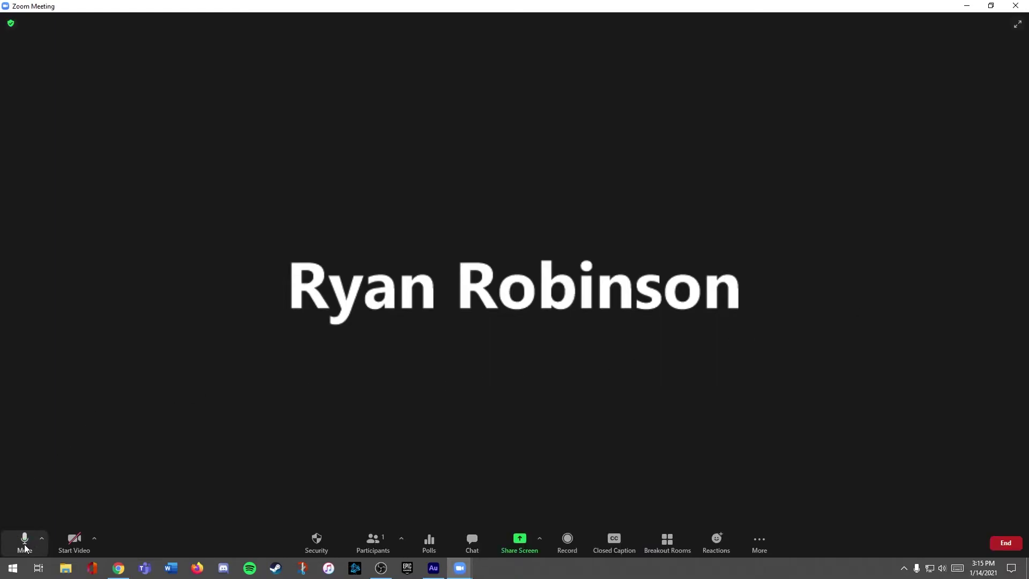
Try the camera and microphone toggles, leaving the microphone muted and the video on.
{"action": "left_click", "coordinate": [74, 545]}
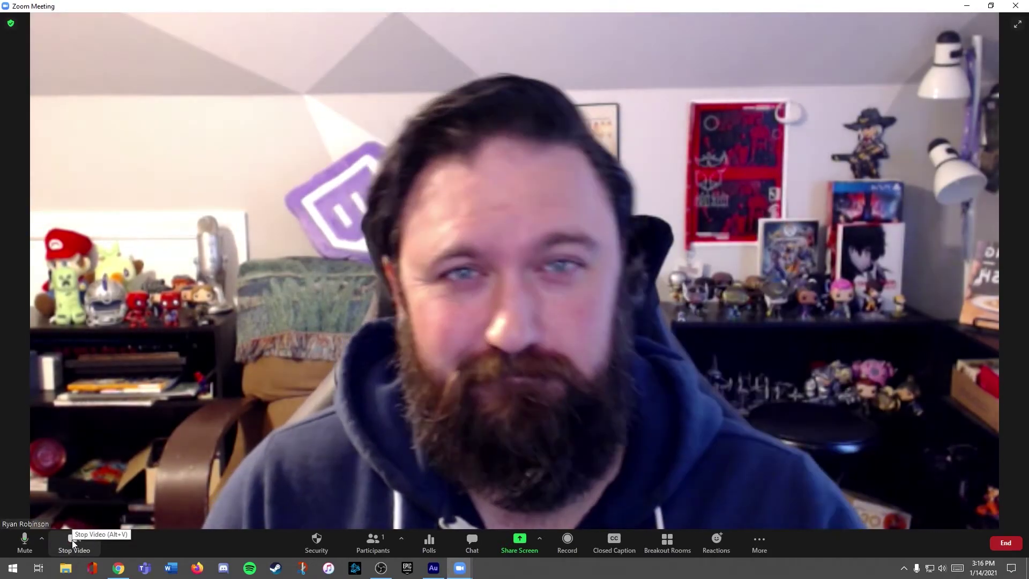
{"action": "left_click", "coordinate": [69, 538]}
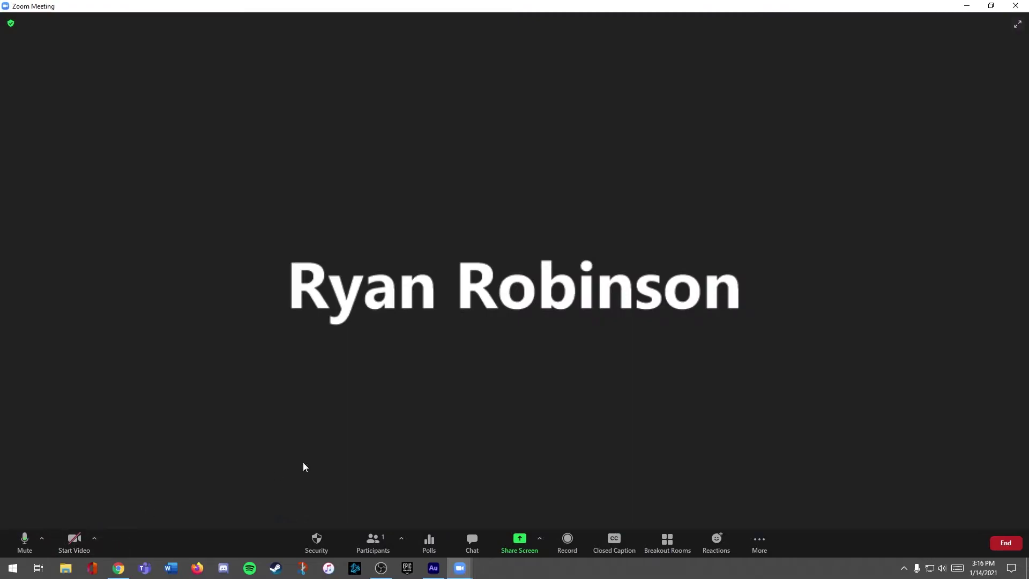
{"action": "left_click", "coordinate": [22, 541]}
{"action": "left_click", "coordinate": [23, 543]}
{"action": "left_click", "coordinate": [74, 538]}
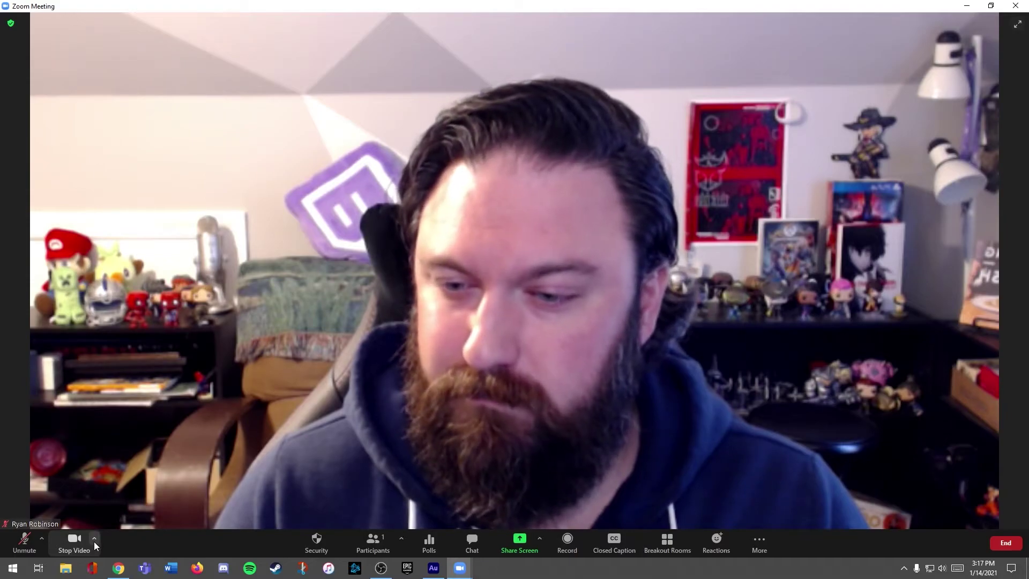
Add the snowy red berries picture from the Apple TV Stream folder as the virtual background, and stop the video.
{"action": "left_click", "coordinate": [94, 540]}
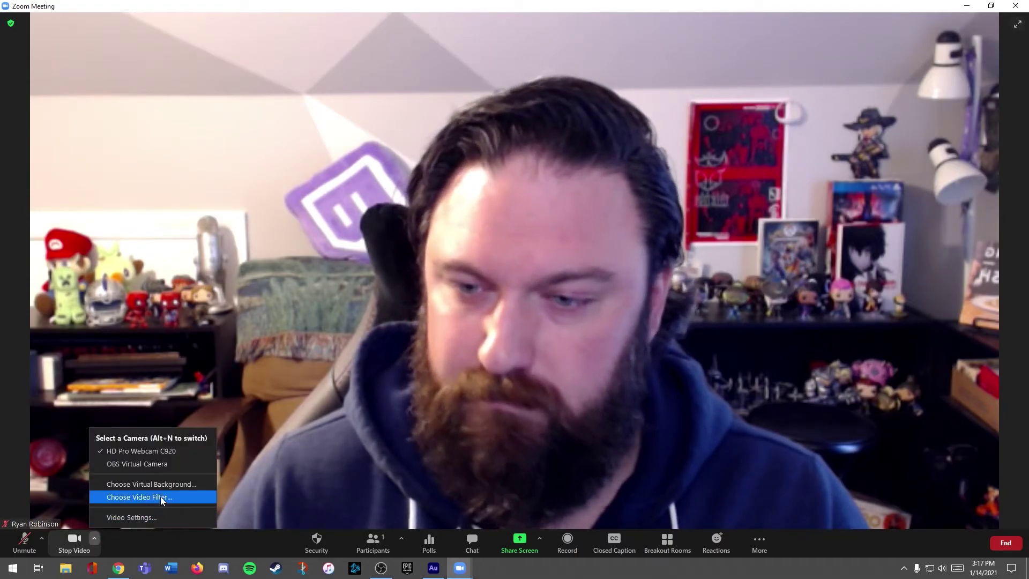
{"action": "left_click", "coordinate": [164, 490]}
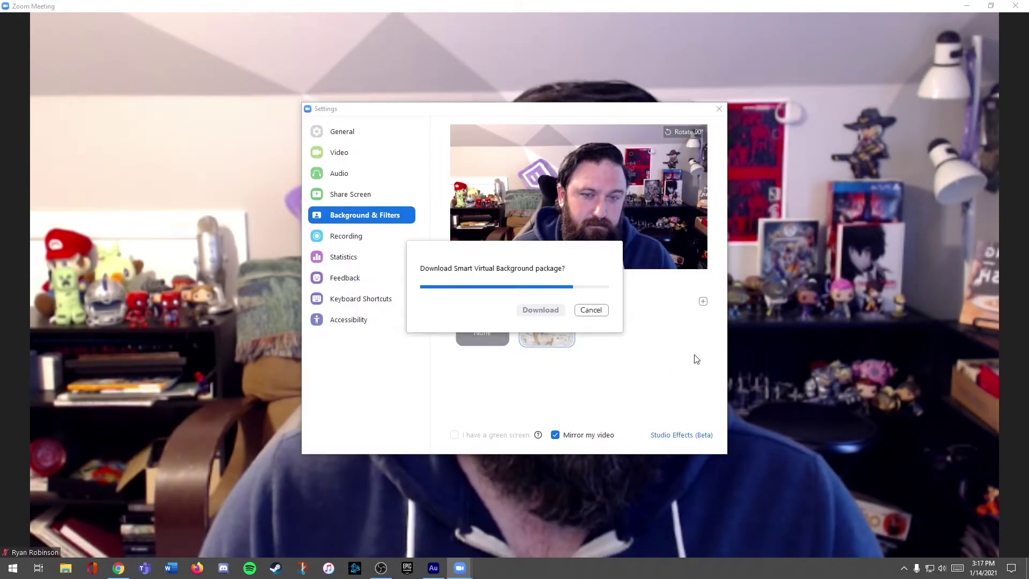
{"action": "left_click", "coordinate": [703, 303]}
{"action": "left_click", "coordinate": [714, 319]}
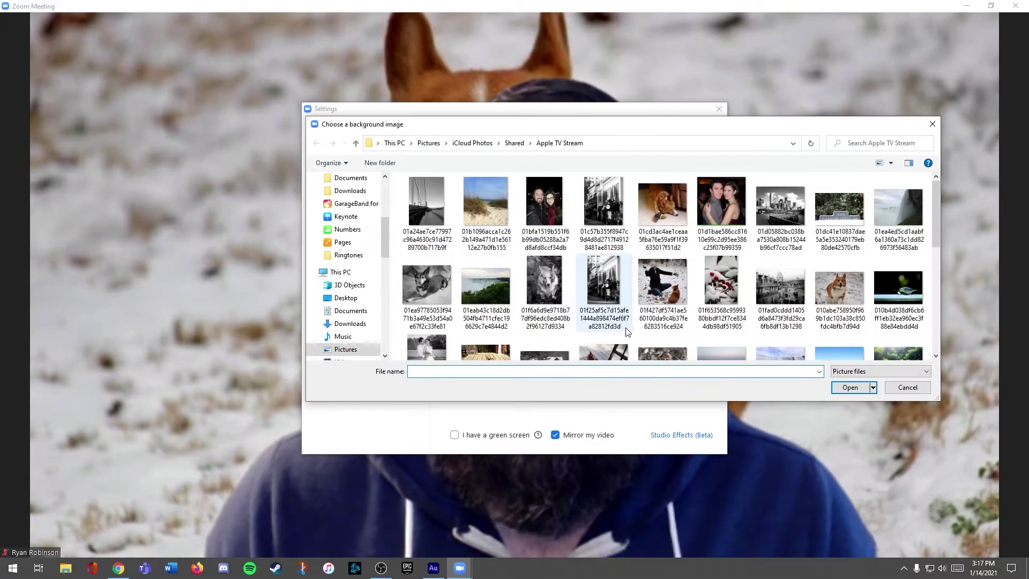
{"action": "double_click", "coordinate": [732, 286]}
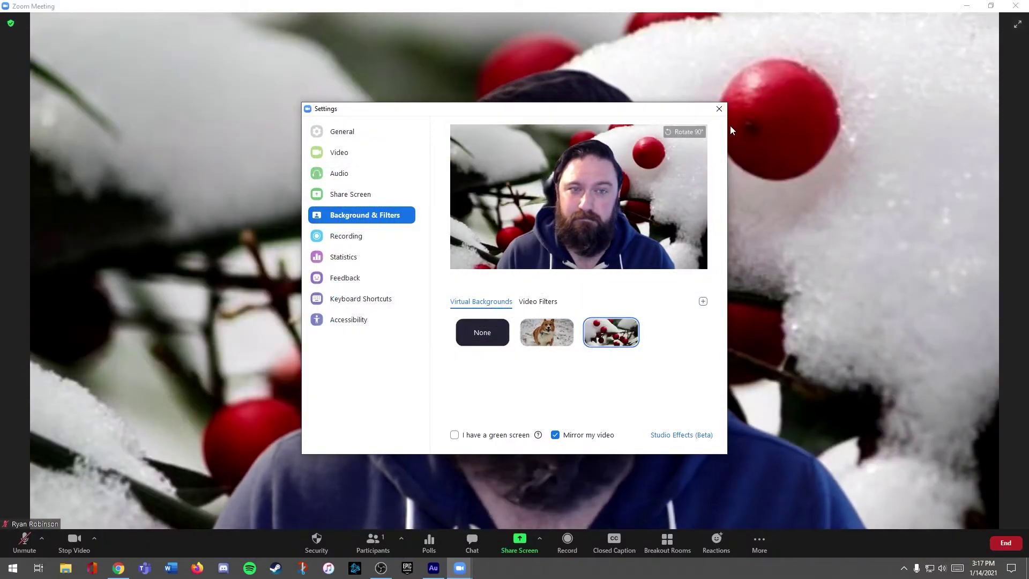
{"action": "left_click", "coordinate": [719, 109]}
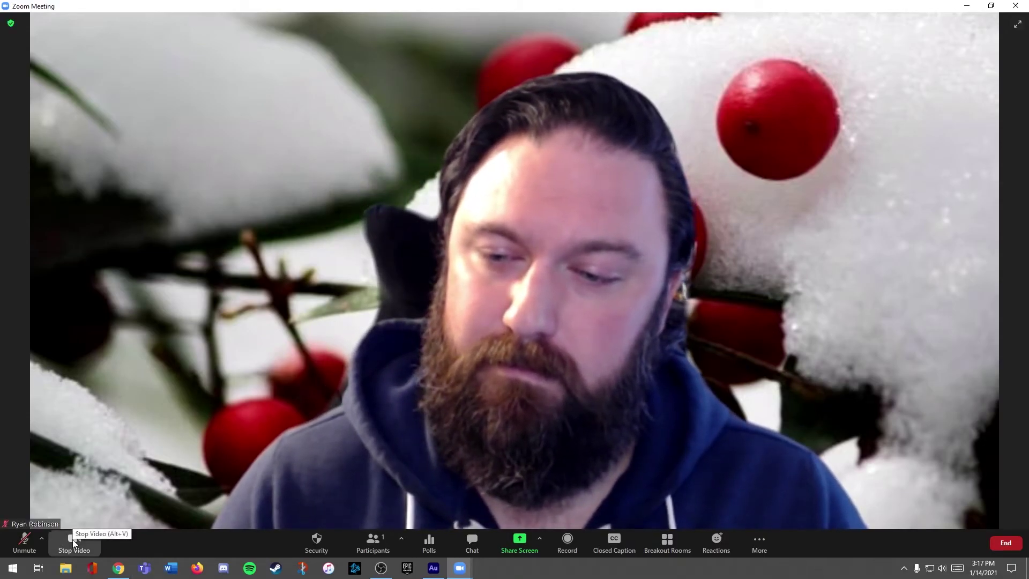
{"action": "left_click", "coordinate": [73, 539]}
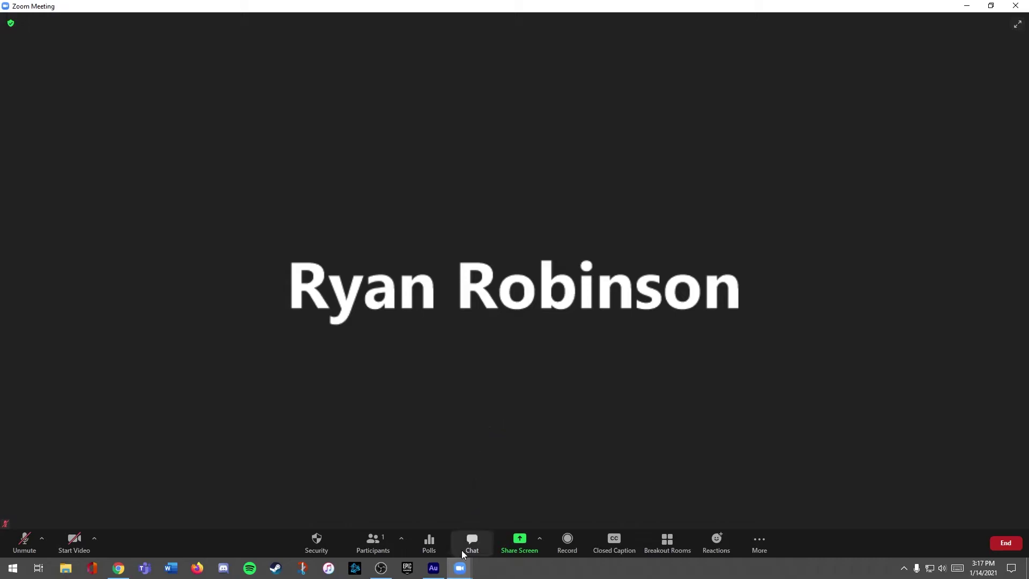
Send the chat message "I have a question" to Everyone and close the chat.
{"action": "left_click", "coordinate": [471, 544]}
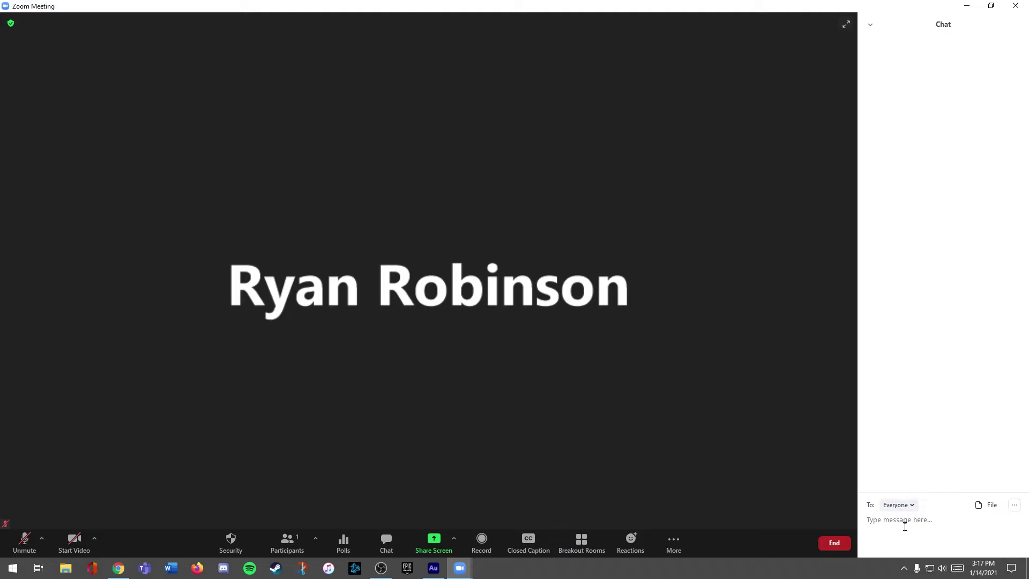
{"action": "type", "text": "I have a question"}
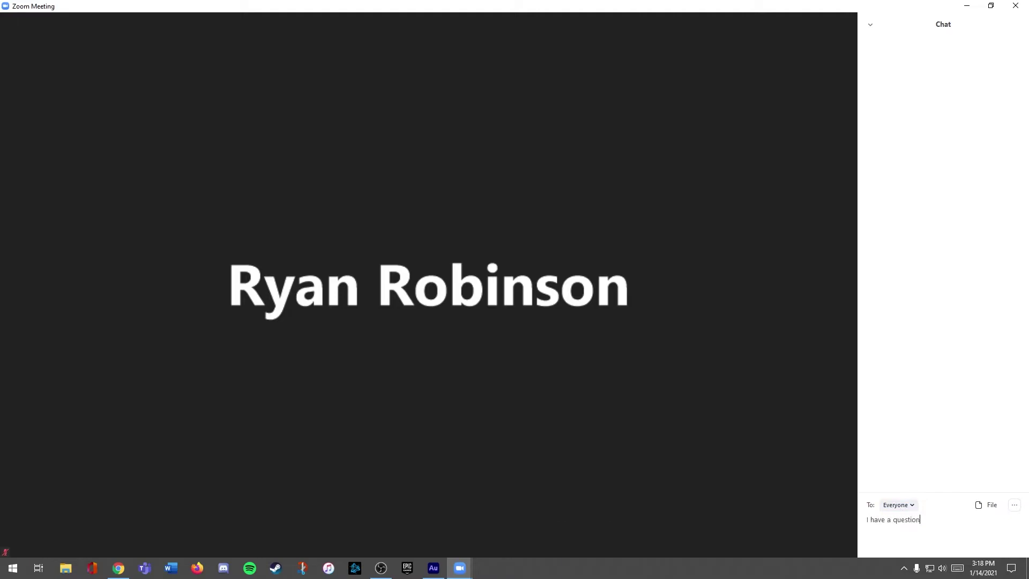
{"action": "key", "text": "Return"}
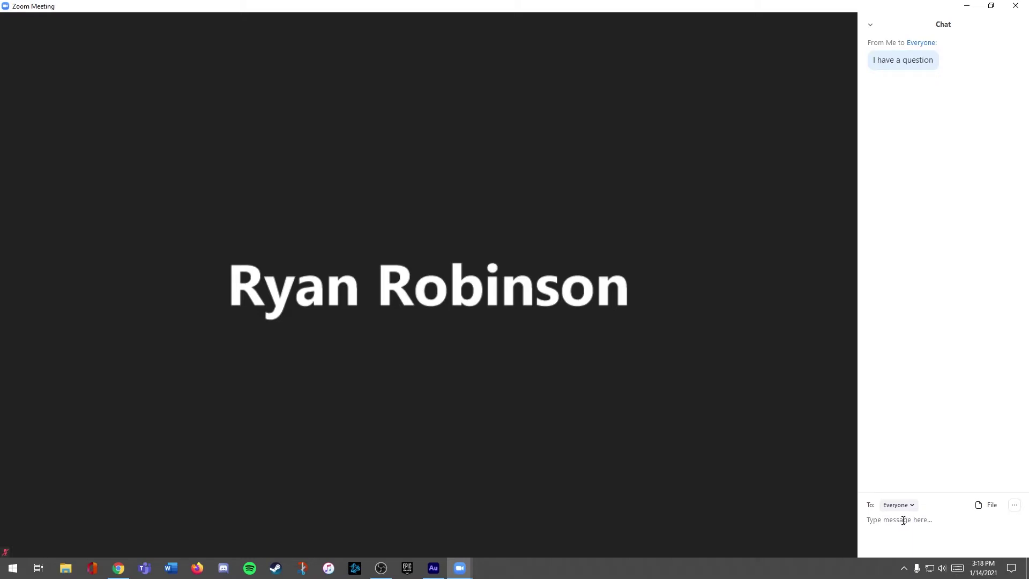
{"action": "mouse_move", "coordinate": [727, 441]}
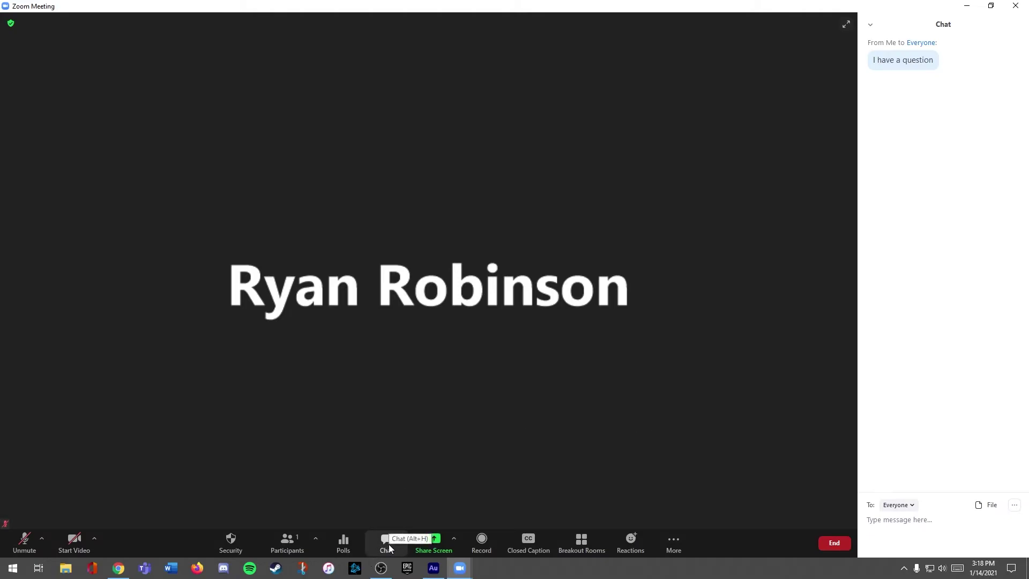
{"action": "left_click", "coordinate": [387, 544]}
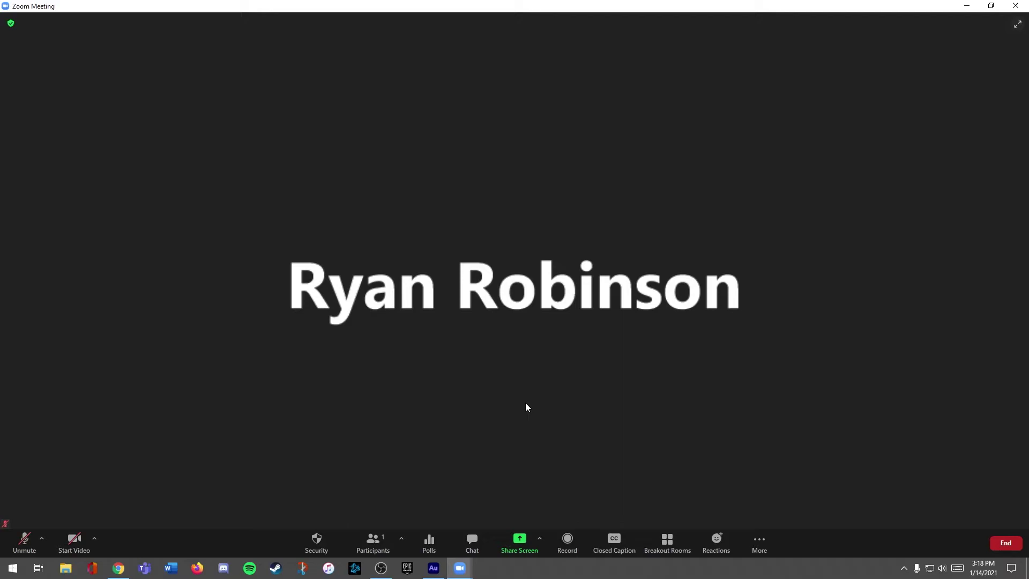
Shrink and rearrange the browser and meeting windows on the desktop, and maximize the browser over the meeting.
{"action": "left_click", "coordinate": [114, 571]}
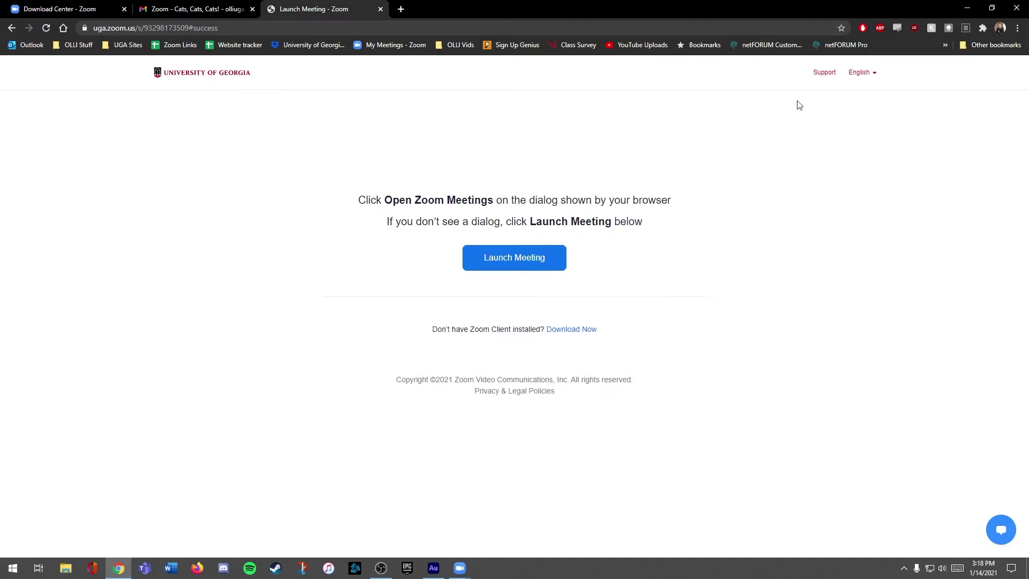
{"action": "left_click_drag", "start_coordinate": [918, 13], "coordinate": [789, 83]}
{"action": "double_click", "coordinate": [834, 33]}
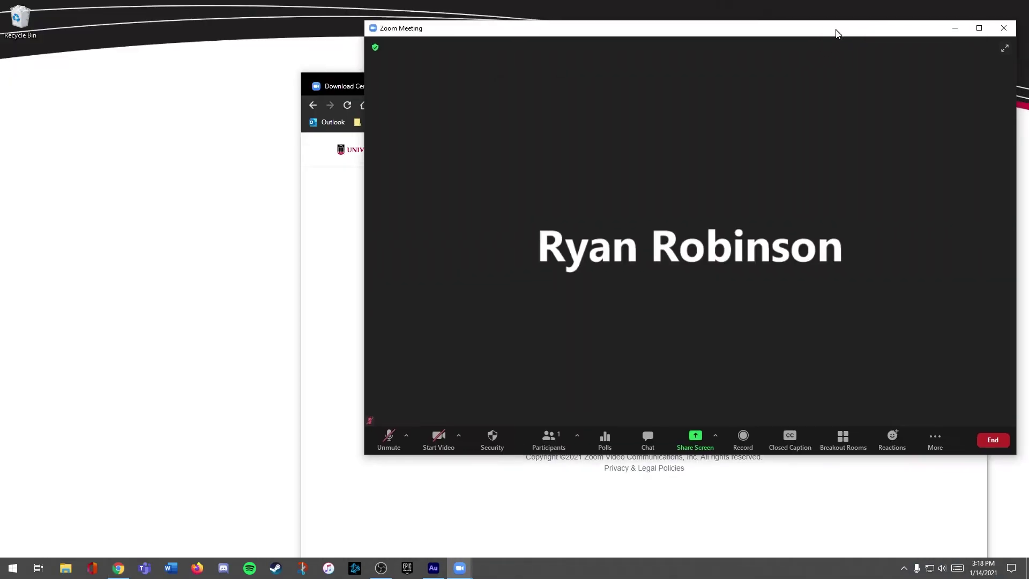
{"action": "left_click", "coordinate": [356, 80]}
{"action": "left_click_drag", "start_coordinate": [355, 80], "coordinate": [149, 126]}
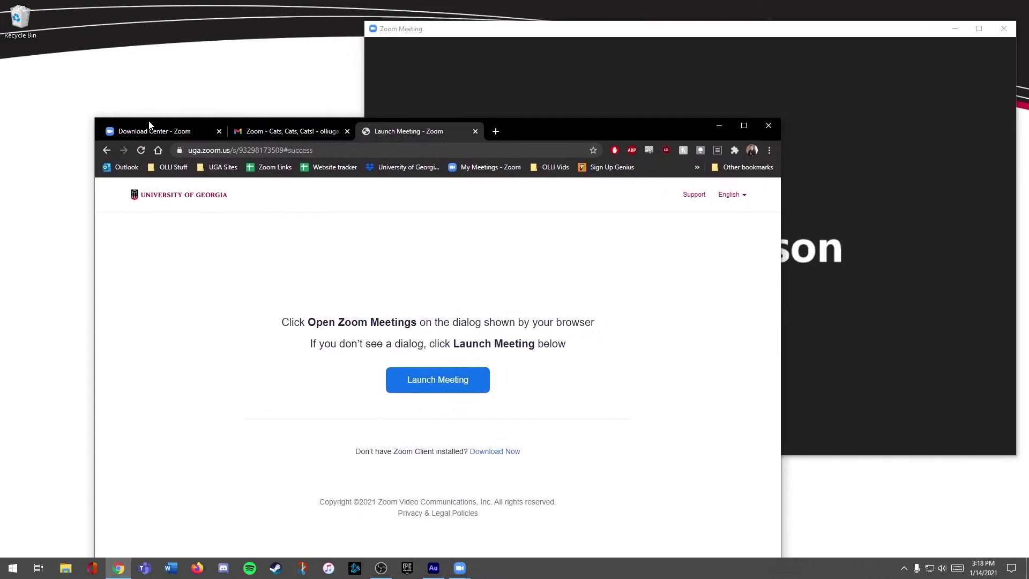
{"action": "left_click_drag", "start_coordinate": [630, 137], "coordinate": [711, 72]}
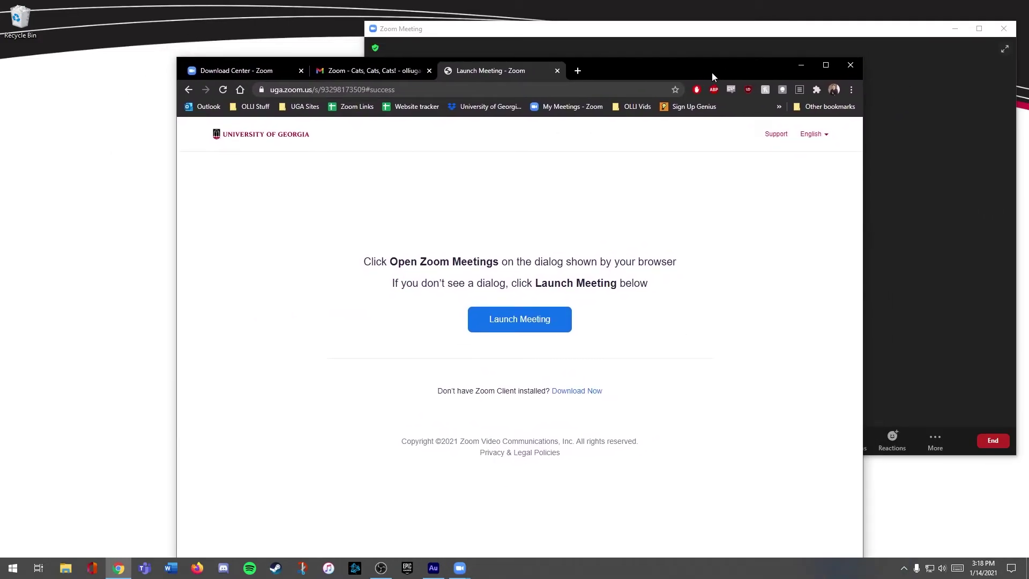
{"action": "double_click", "coordinate": [711, 72]}
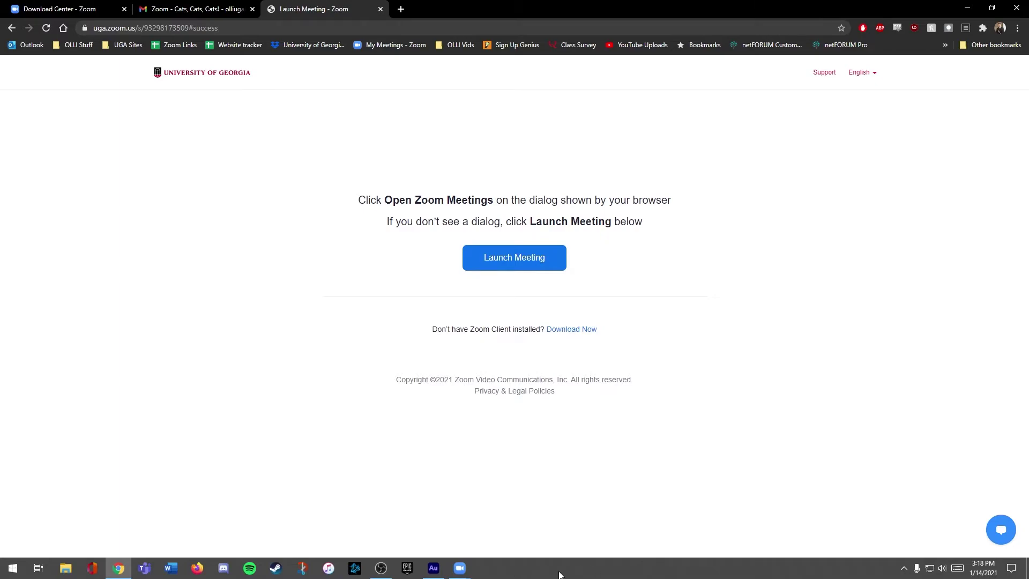
Bring the Zoom Meeting window back in front of the browser and maximize it.
{"action": "left_click", "coordinate": [462, 570]}
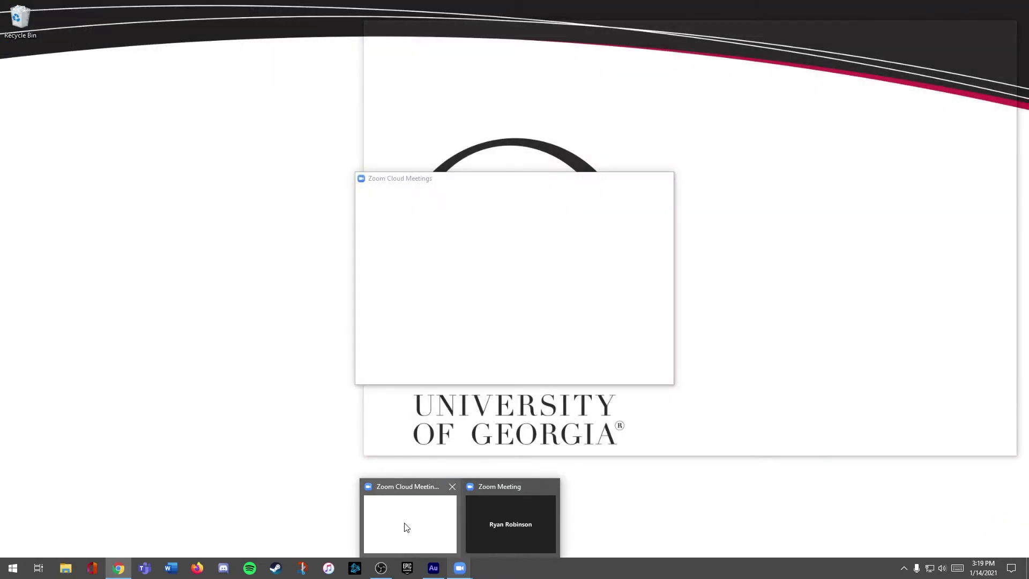
{"action": "mouse_move", "coordinate": [512, 525]}
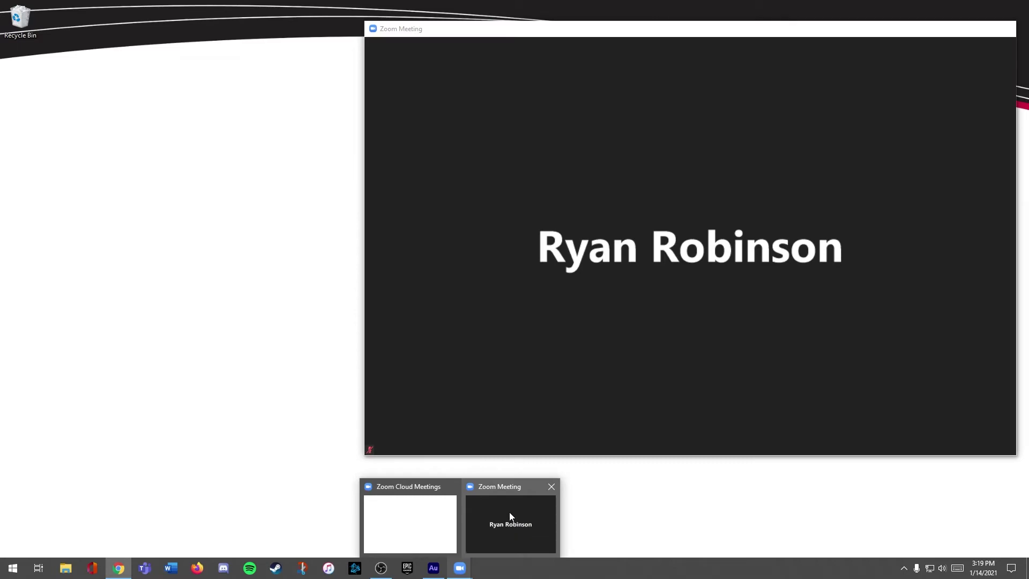
{"action": "left_click", "coordinate": [509, 515]}
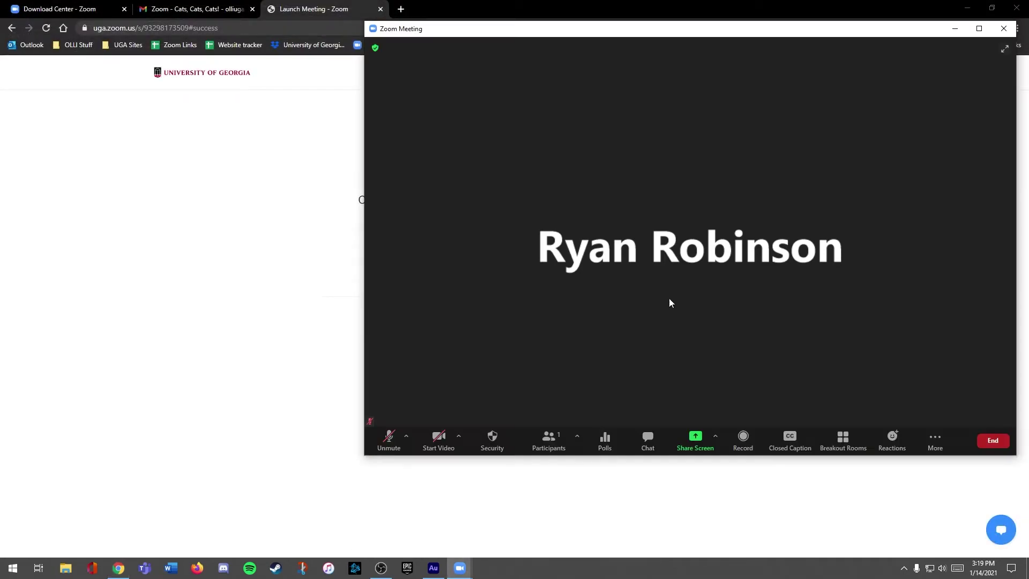
{"action": "left_click_drag", "start_coordinate": [773, 34], "coordinate": [611, 72]}
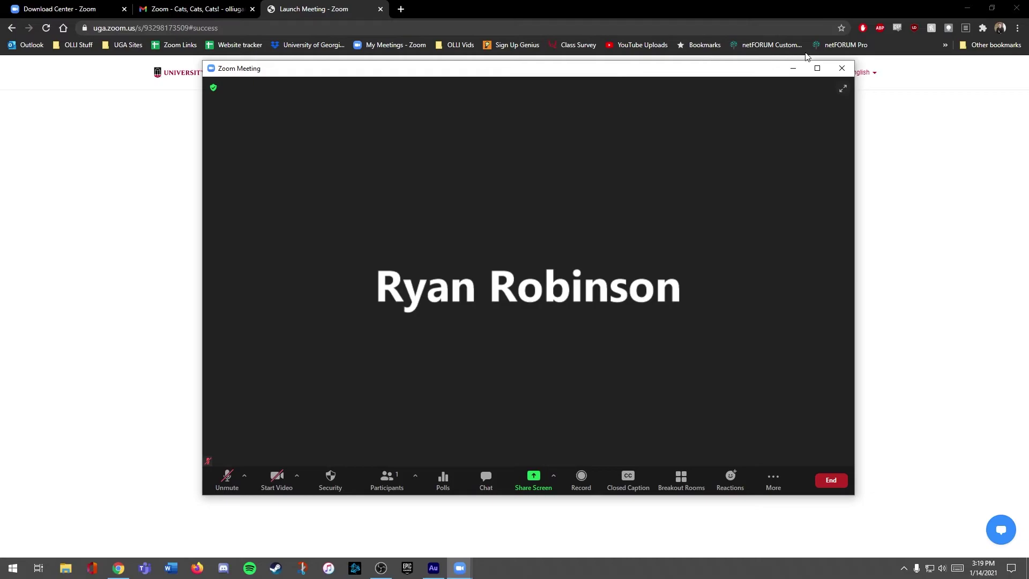
{"action": "left_click", "coordinate": [818, 69]}
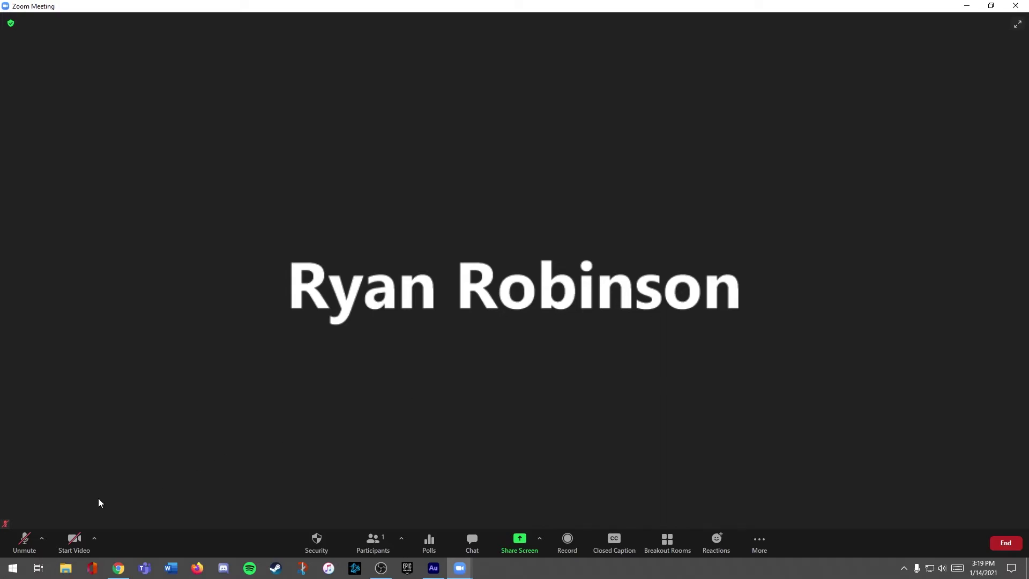
Search Windows for "power" and launch PowerPoint while the meeting stays open.
{"action": "left_click", "coordinate": [8, 569]}
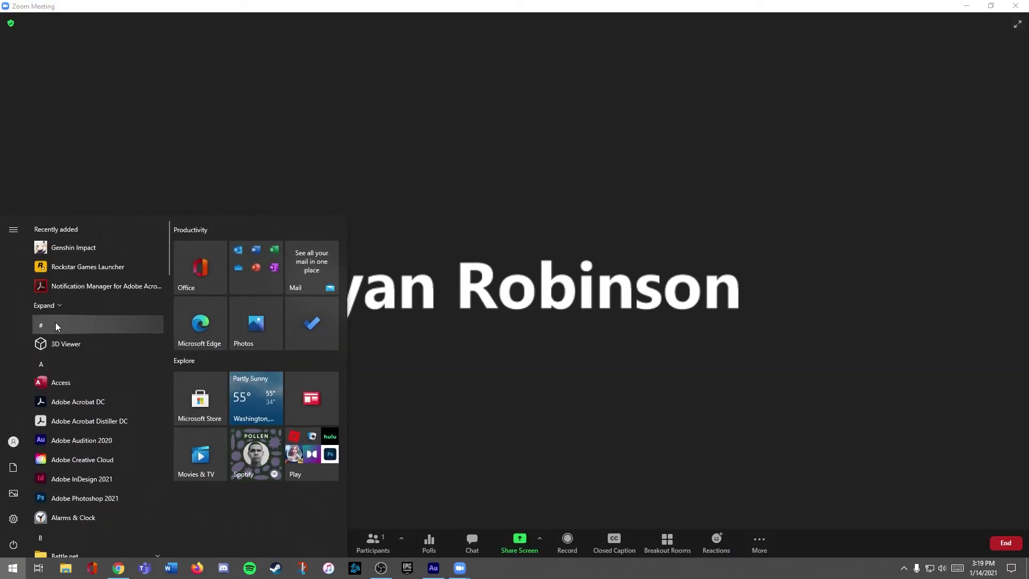
{"action": "type", "text": "power"}
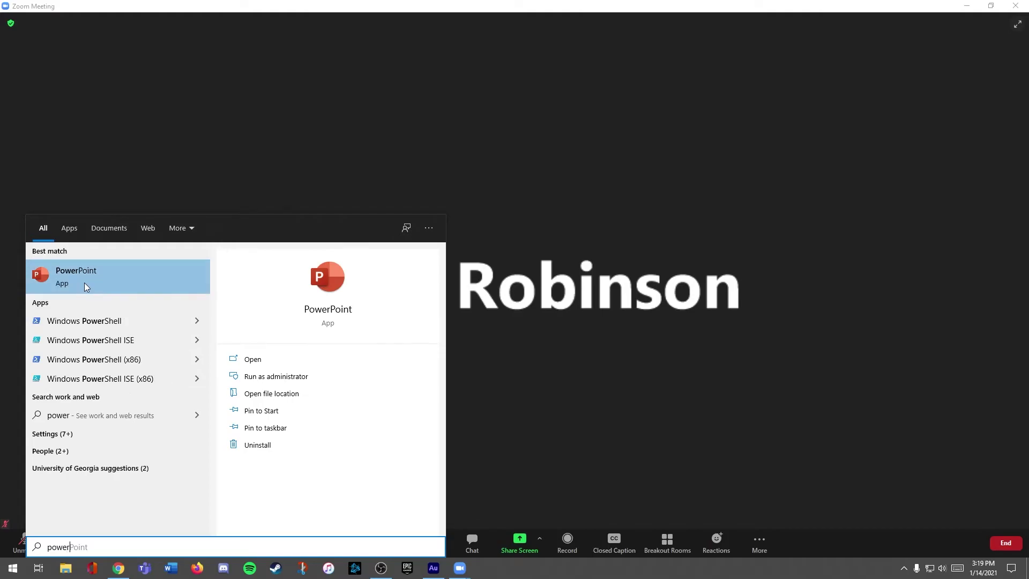
{"action": "left_click", "coordinate": [99, 284]}
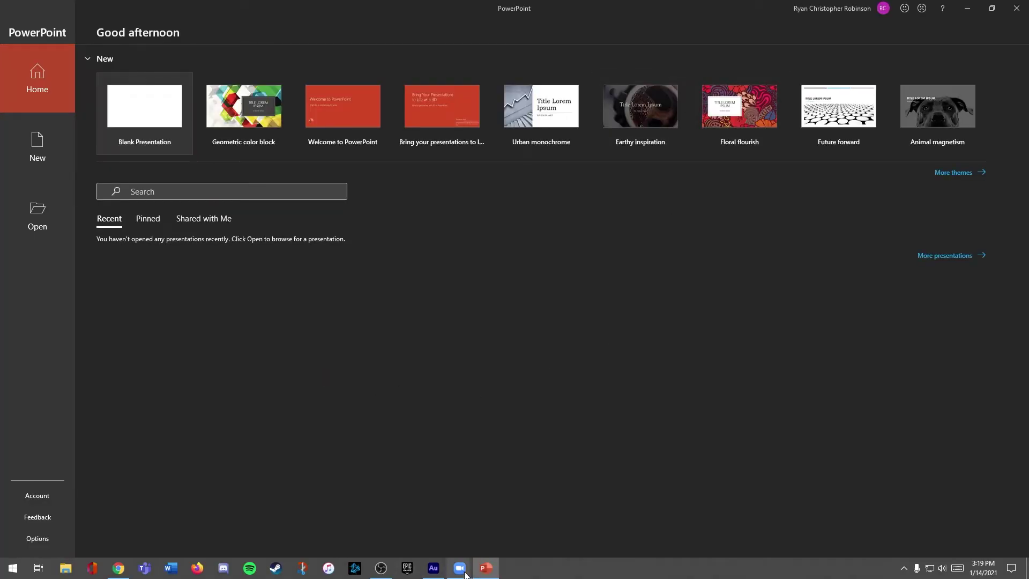
Switch from PowerPoint back to the Zoom meeting and show the participants list.
{"action": "mouse_move", "coordinate": [454, 572]}
{"action": "left_click", "coordinate": [495, 538]}
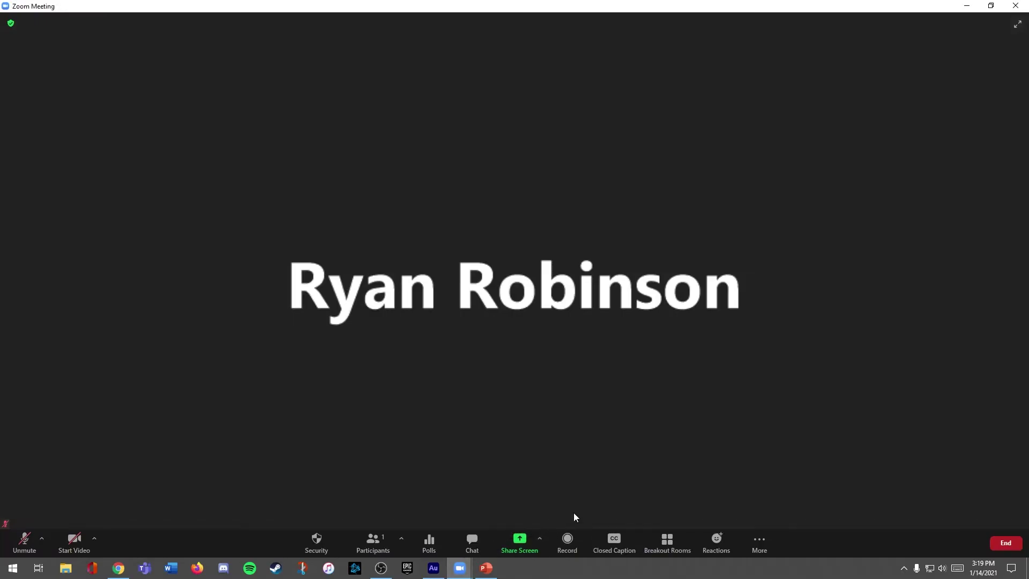
{"action": "left_click", "coordinate": [373, 541]}
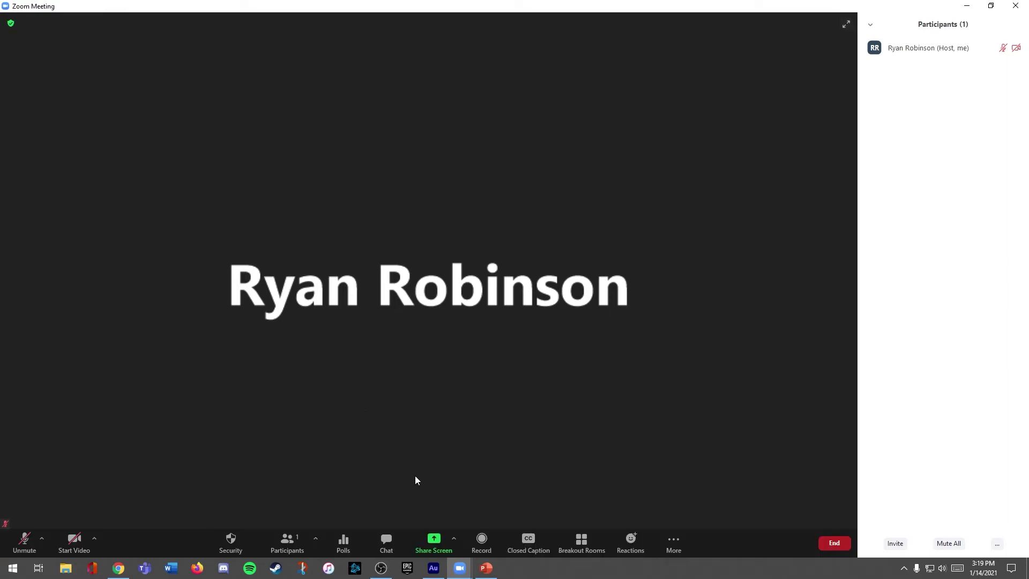
Choose the PowerPoint window as the screen share source and create a presentation in it from the Geometric color block template.
{"action": "left_click", "coordinate": [433, 539]}
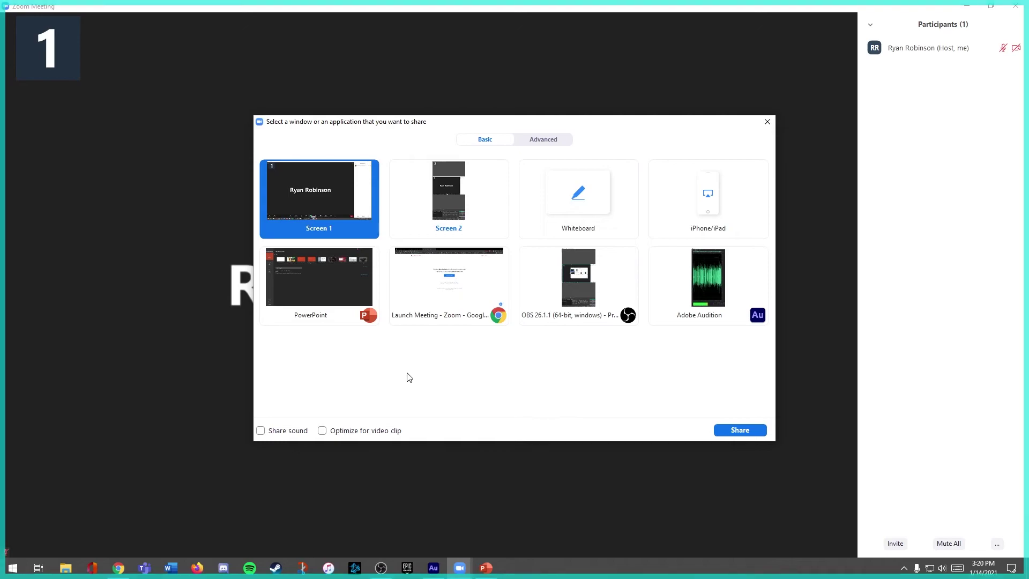
{"action": "left_click", "coordinate": [317, 282]}
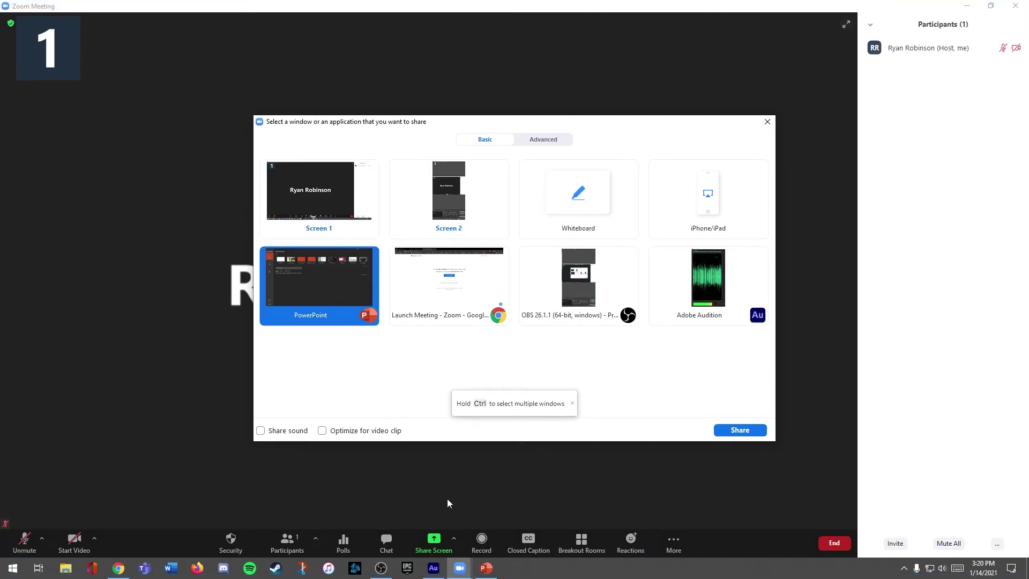
{"action": "left_click", "coordinate": [486, 567]}
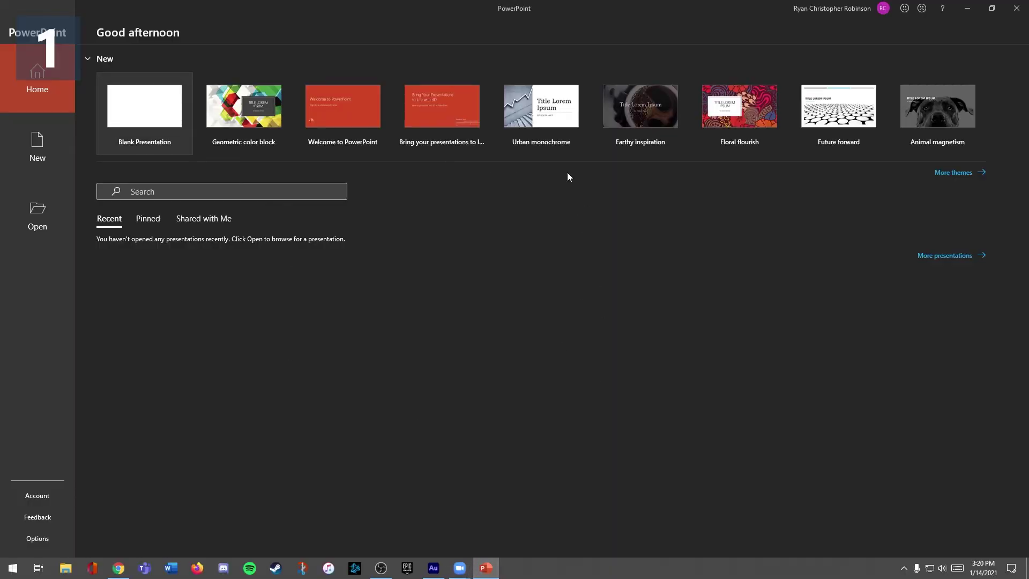
{"action": "double_click", "coordinate": [272, 120]}
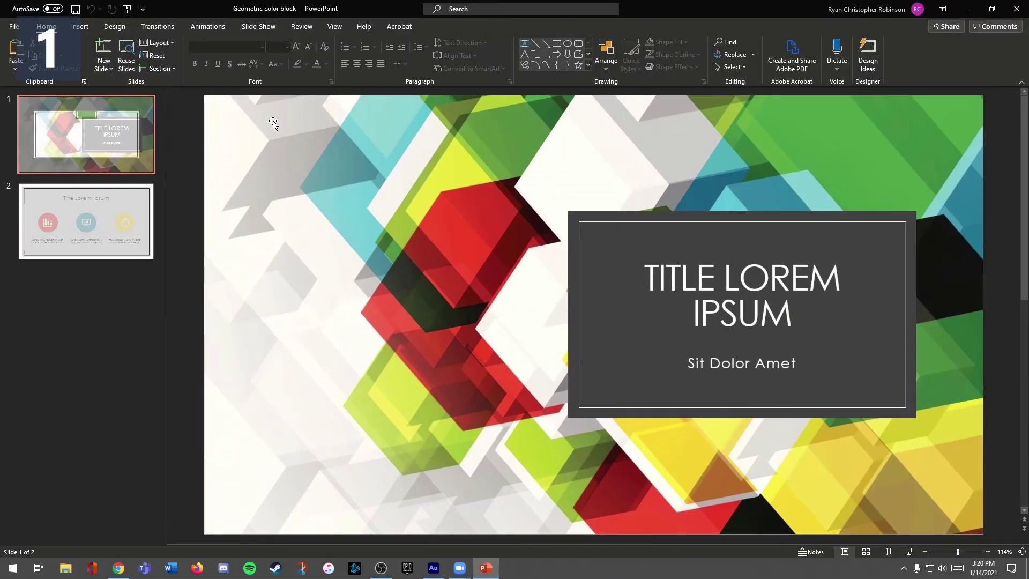
Return to the Zoom share selection, share the PowerPoint window with the meeting, and stop the share.
{"action": "left_click", "coordinate": [489, 566]}
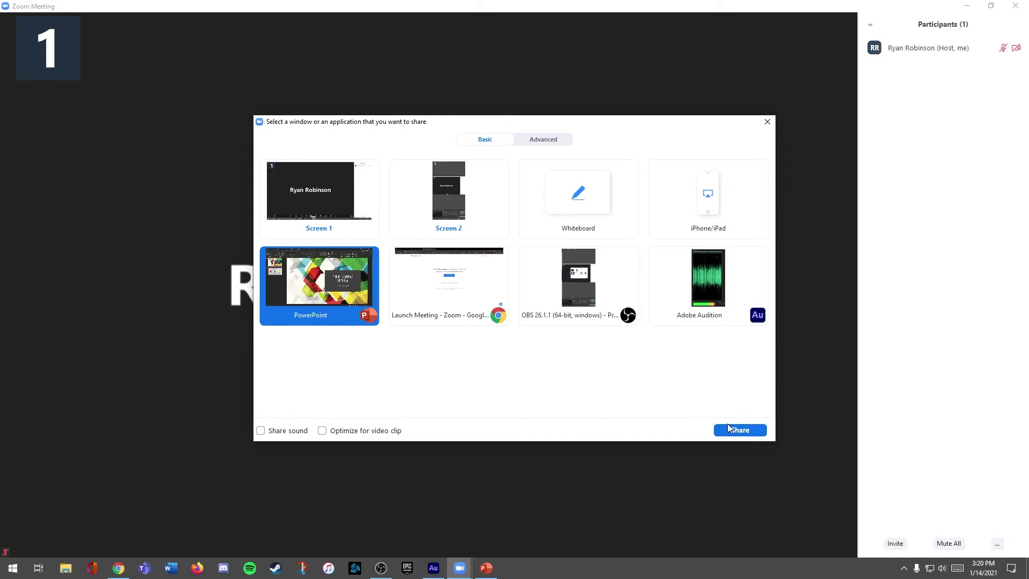
{"action": "left_click", "coordinate": [739, 430]}
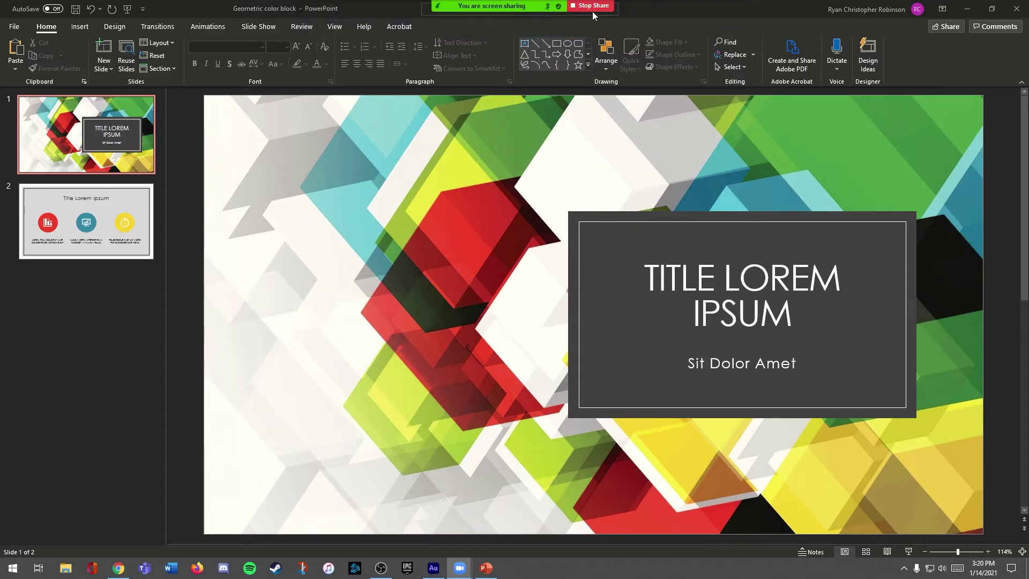
{"action": "left_click", "coordinate": [593, 7]}
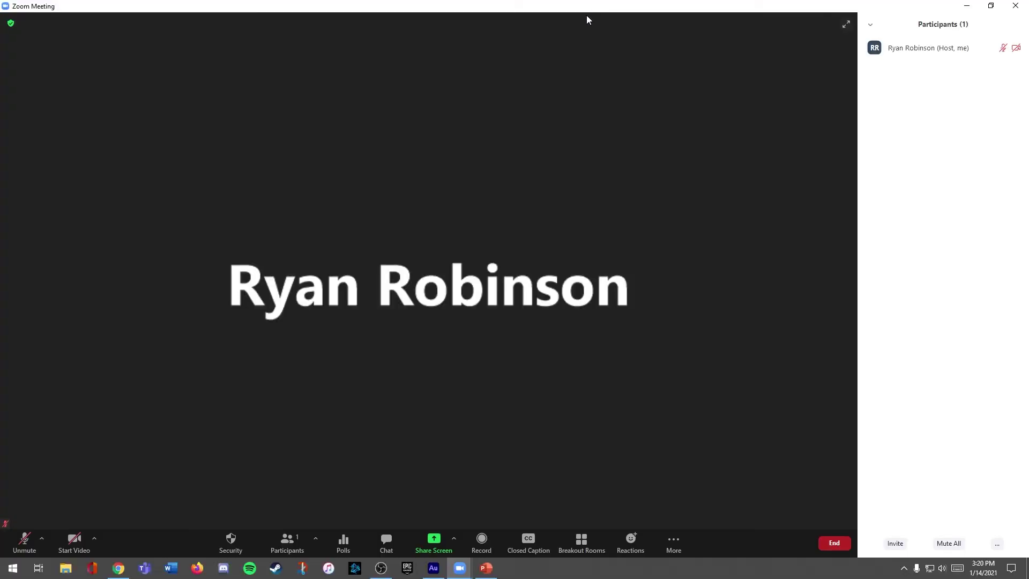
Share the Geometric color block PowerPoint window with Share sound and Optimize for video clip enabled, and stop the share.
{"action": "left_click", "coordinate": [433, 542]}
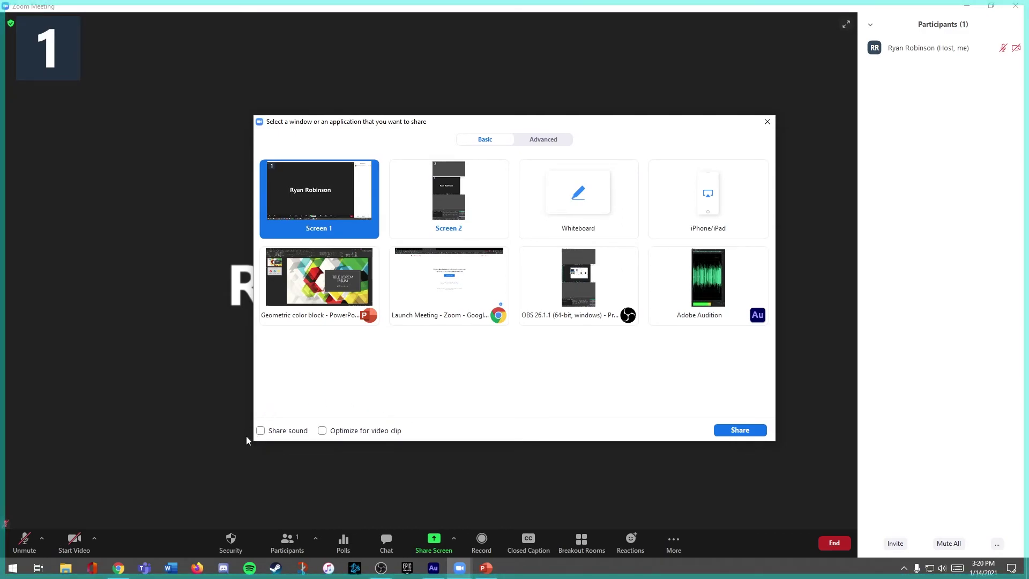
{"action": "left_click", "coordinate": [268, 431]}
{"action": "left_click", "coordinate": [322, 430]}
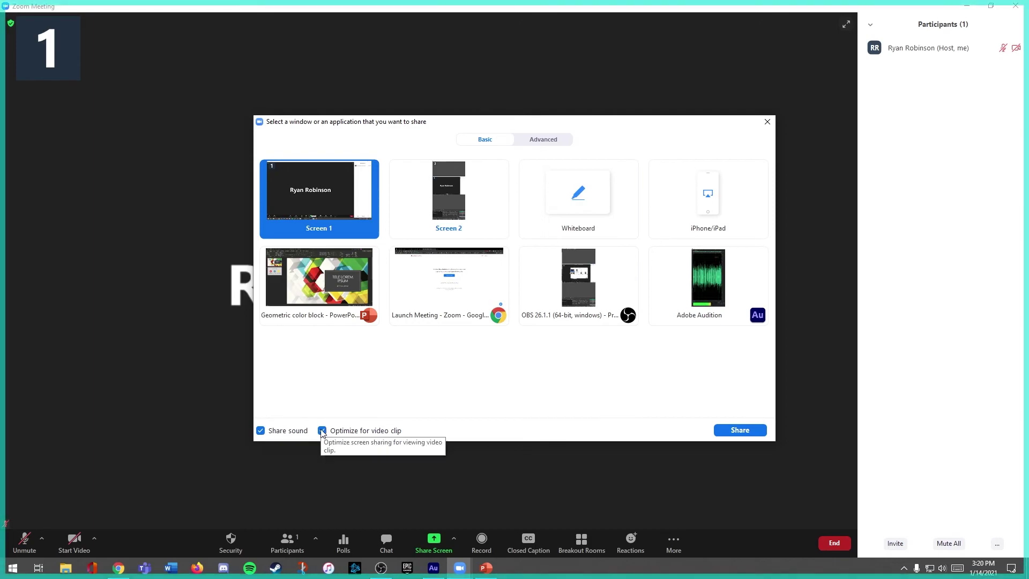
{"action": "left_click", "coordinate": [346, 298]}
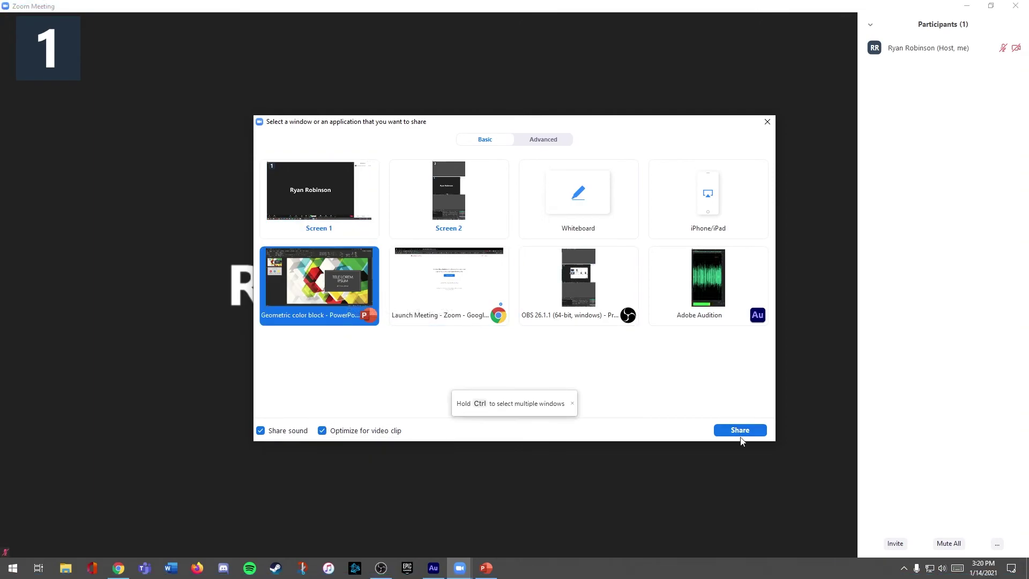
{"action": "left_click", "coordinate": [738, 431]}
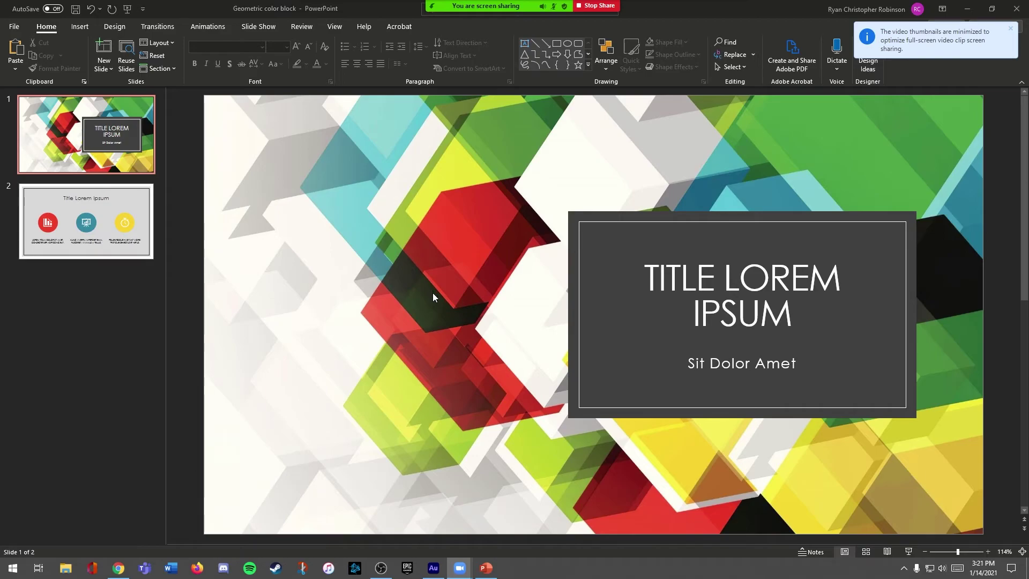
{"action": "left_click", "coordinate": [596, 7]}
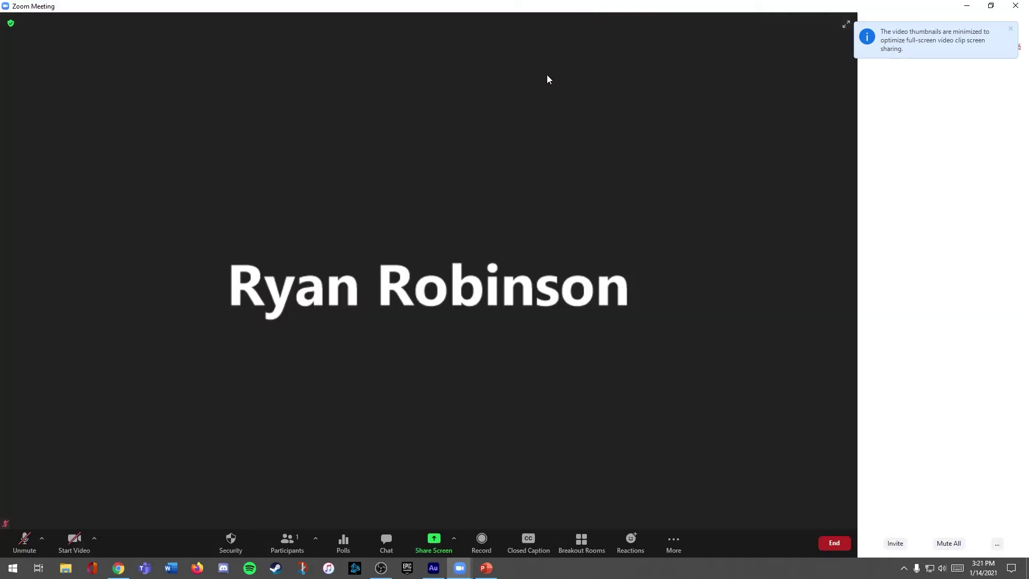
Share the whole of Screen 1 with the meeting and minimize the PowerPoint and browser windows during the share.
{"action": "left_click", "coordinate": [439, 545]}
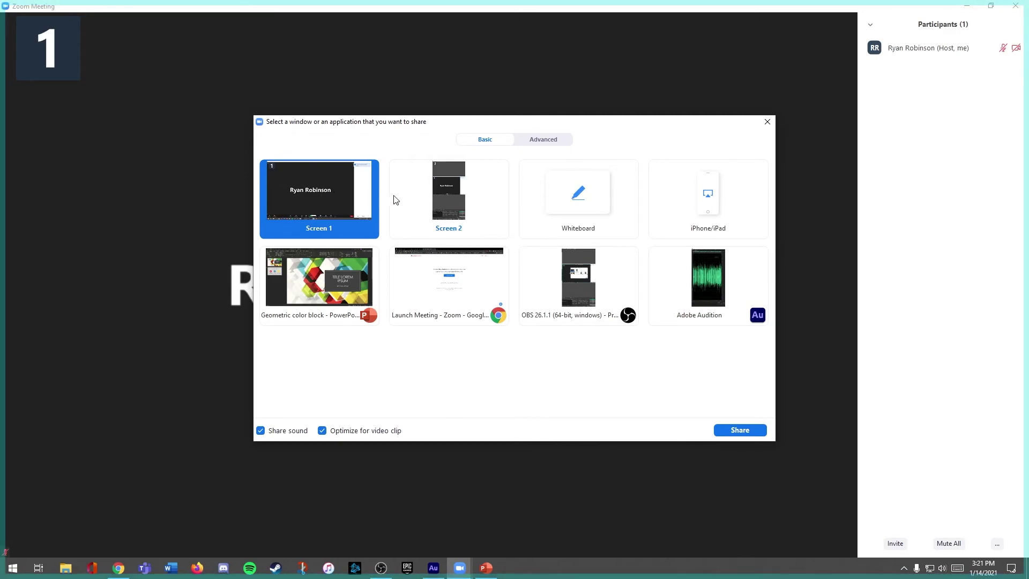
{"action": "left_click", "coordinate": [745, 431]}
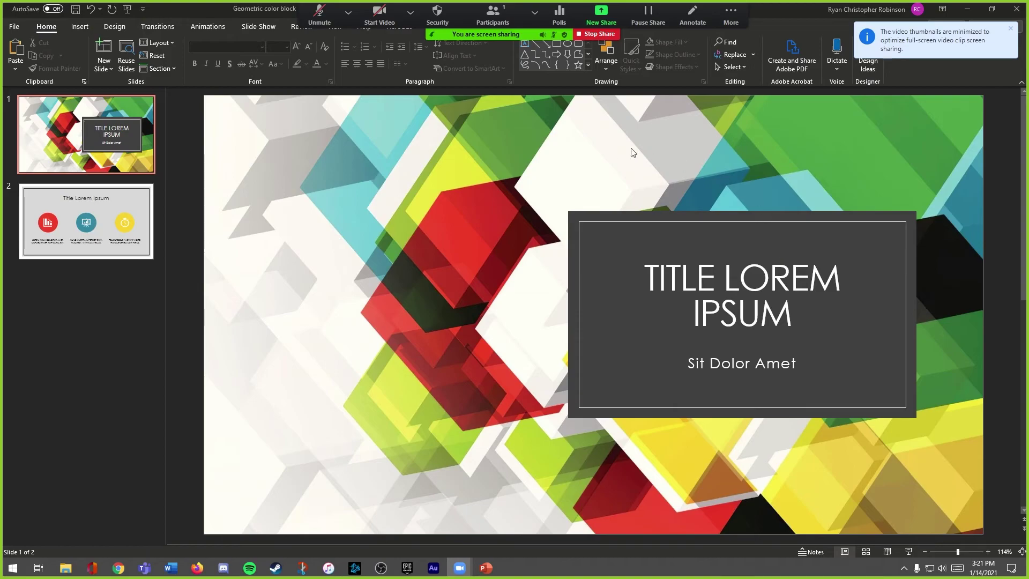
{"action": "left_click", "coordinate": [966, 10]}
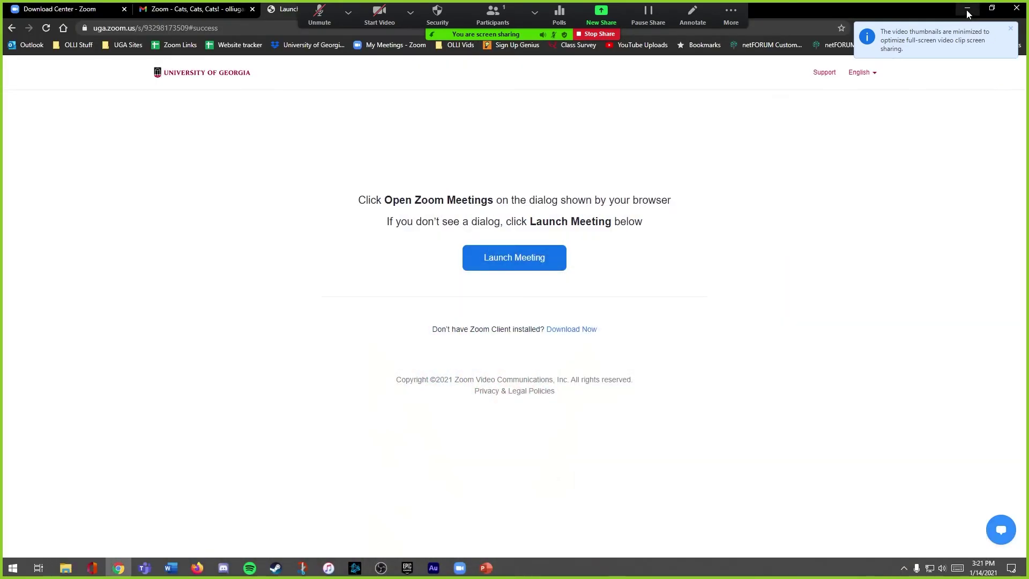
{"action": "left_click", "coordinate": [966, 10]}
Bring the PowerPoint presentation back in front on the shared screen and stop the screen share.
{"action": "left_click", "coordinate": [485, 568]}
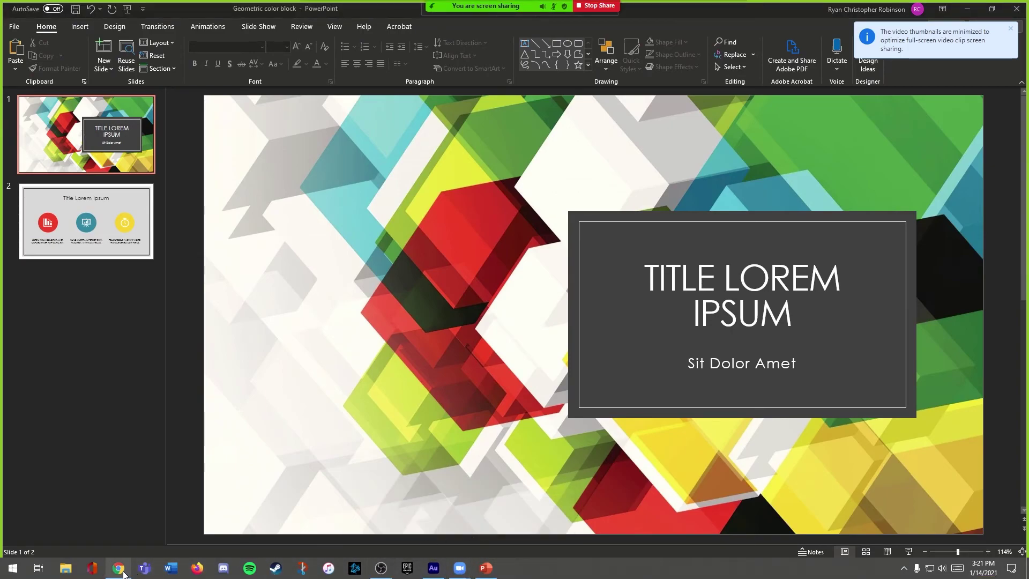
{"action": "mouse_move", "coordinate": [122, 573]}
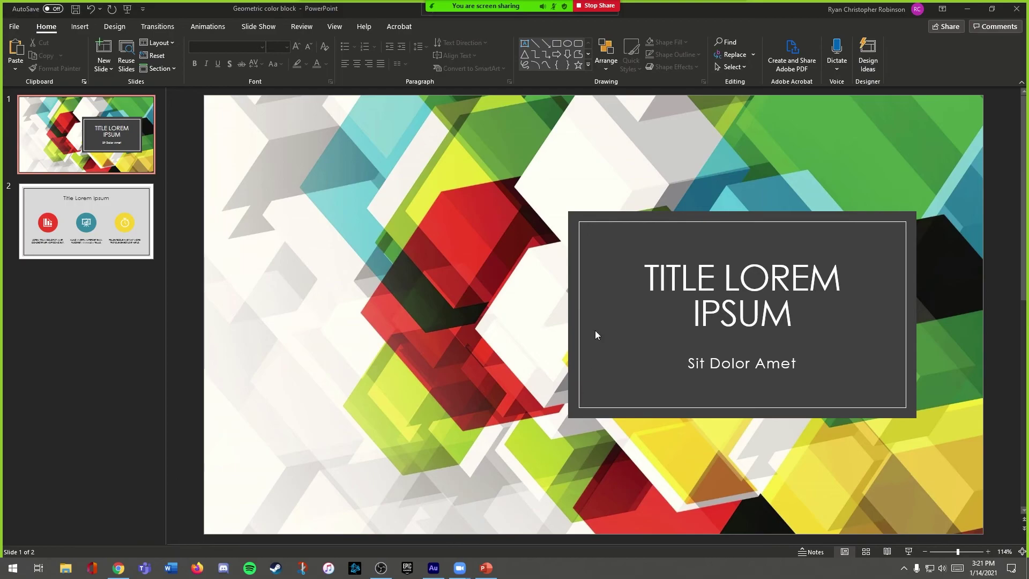
{"action": "left_click", "coordinate": [597, 6]}
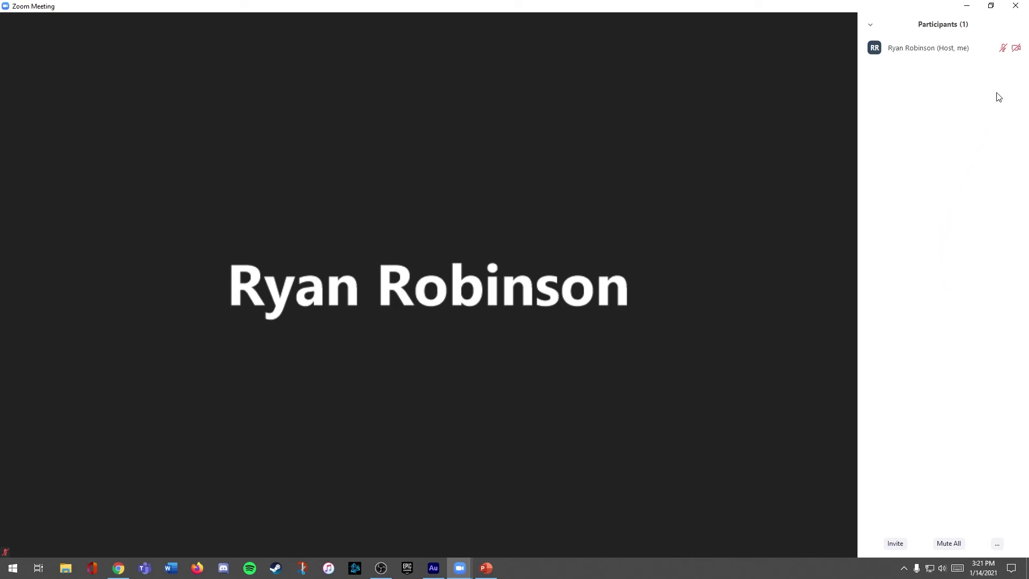
Examine the options on the host's own entry in the participants list and close the list.
{"action": "mouse_move", "coordinate": [1003, 58]}
{"action": "left_click", "coordinate": [965, 48]}
{"action": "mouse_move", "coordinate": [1003, 58]}
{"action": "left_click", "coordinate": [968, 50]}
{"action": "mouse_move", "coordinate": [790, 266]}
{"action": "left_click", "coordinate": [287, 541]}
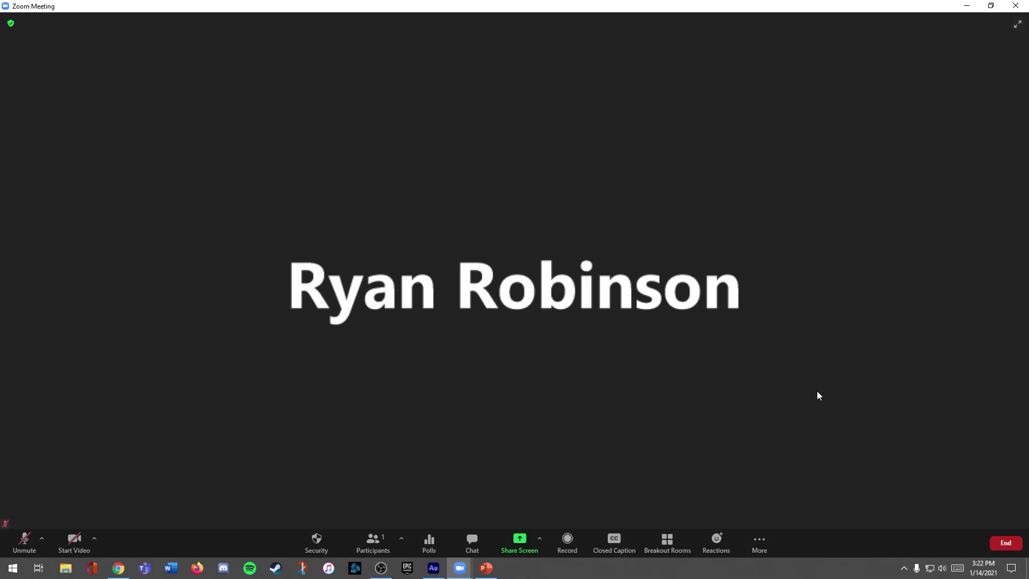
View the meeting's additional options and the reactions with Raise Hand, and dismiss them without choosing one.
{"action": "left_click", "coordinate": [760, 542]}
{"action": "left_click", "coordinate": [714, 546]}
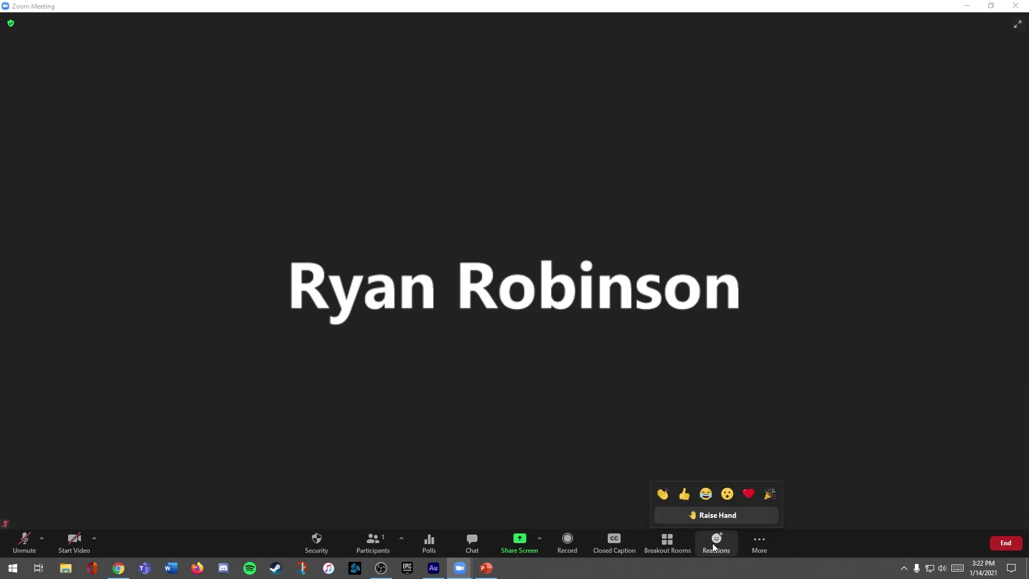
{"action": "left_click", "coordinate": [545, 491]}
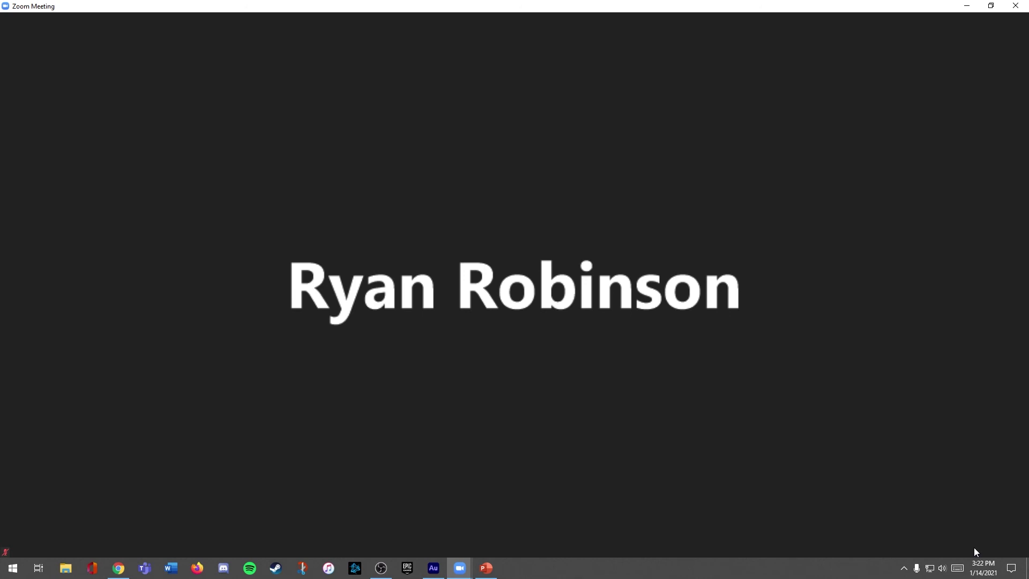
Open the choices for ending or leaving the Zoom meeting.
{"action": "mouse_move", "coordinate": [1001, 542]}
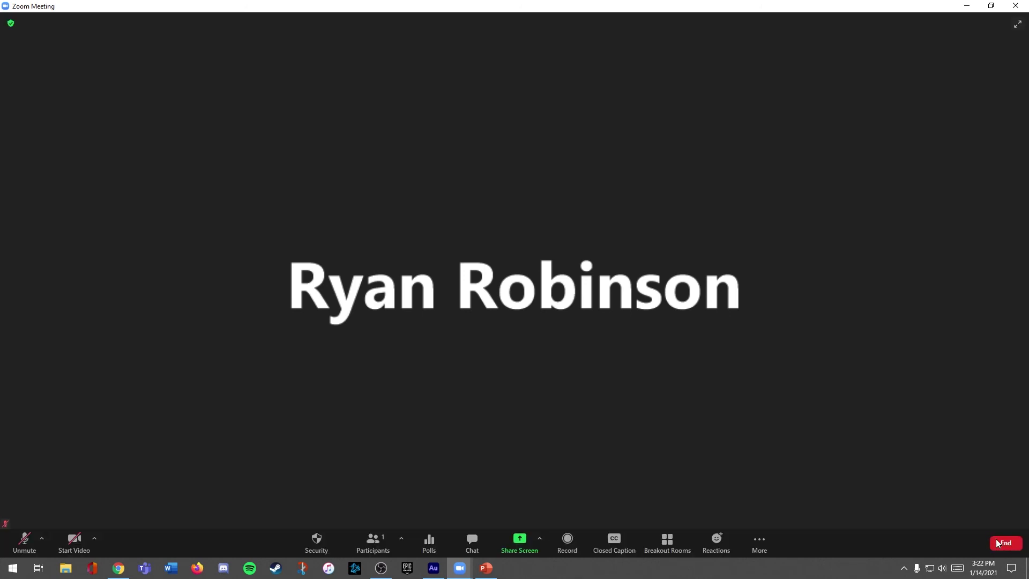
{"action": "left_click", "coordinate": [1006, 545]}
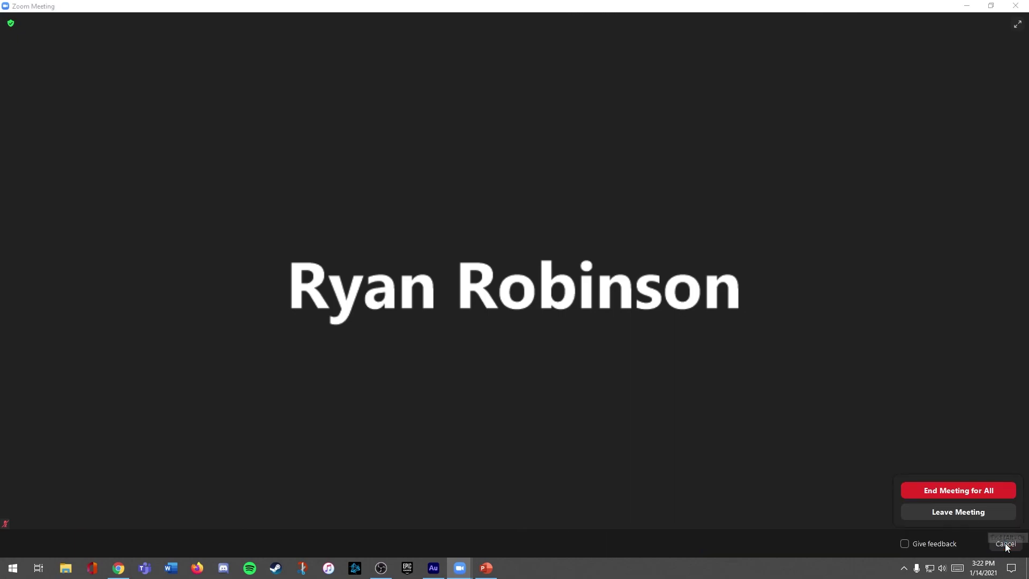